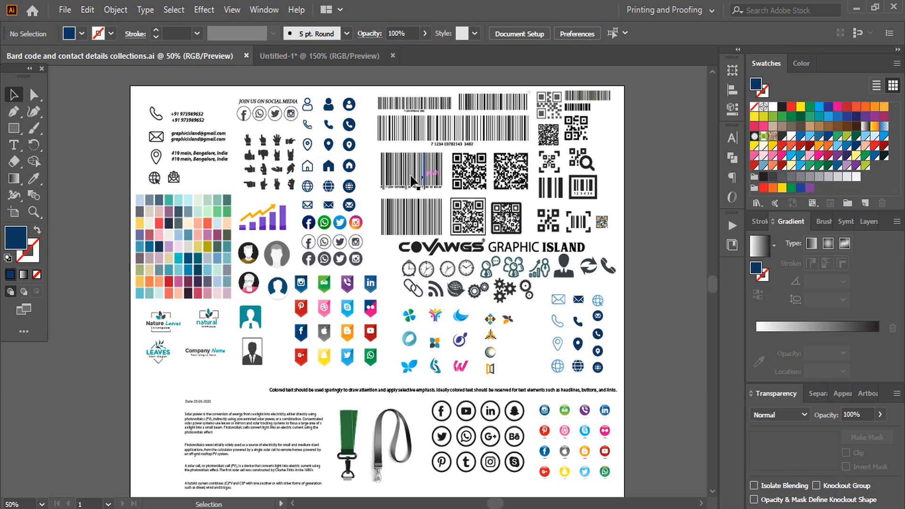
Try selecting the round contact icons and the barcode group, then clear the selection
drag(358, 202, 336, 91)
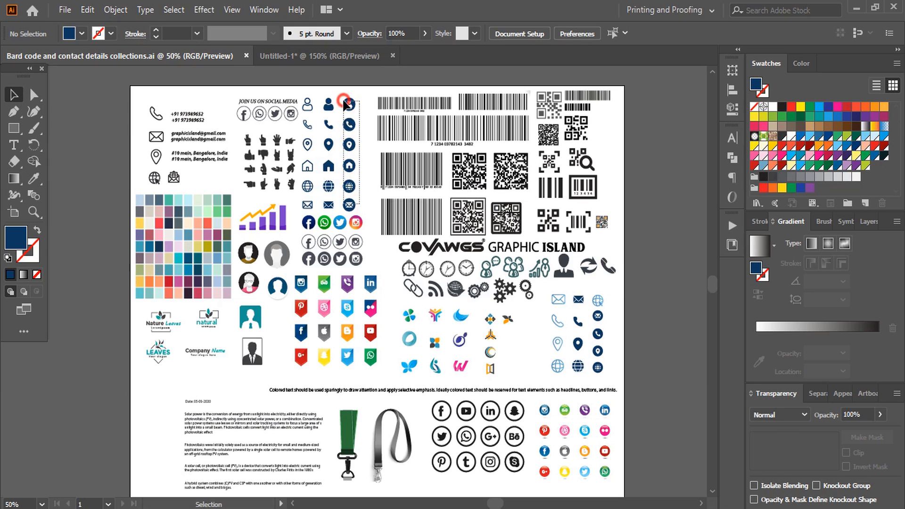
click(450, 136)
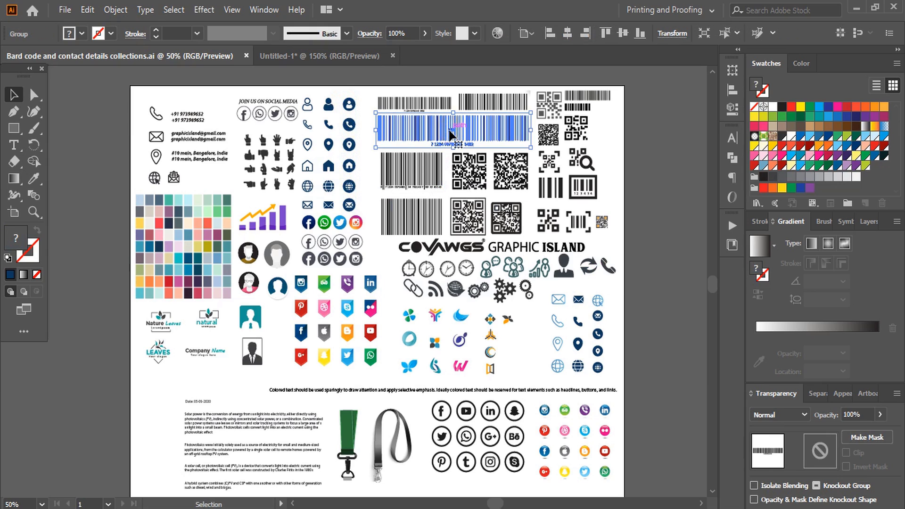
click(365, 171)
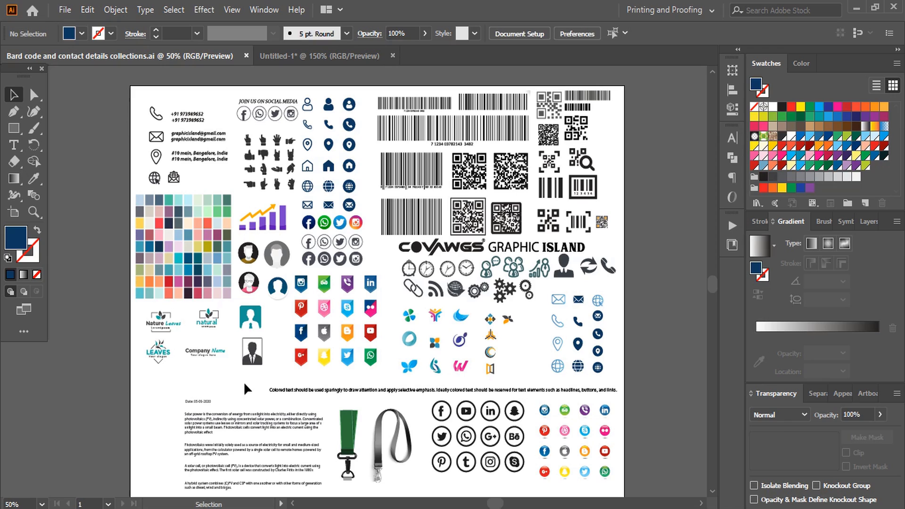
Select the blue butterfly, check Untitled-1, then return to the collection and deselect
click(408, 366)
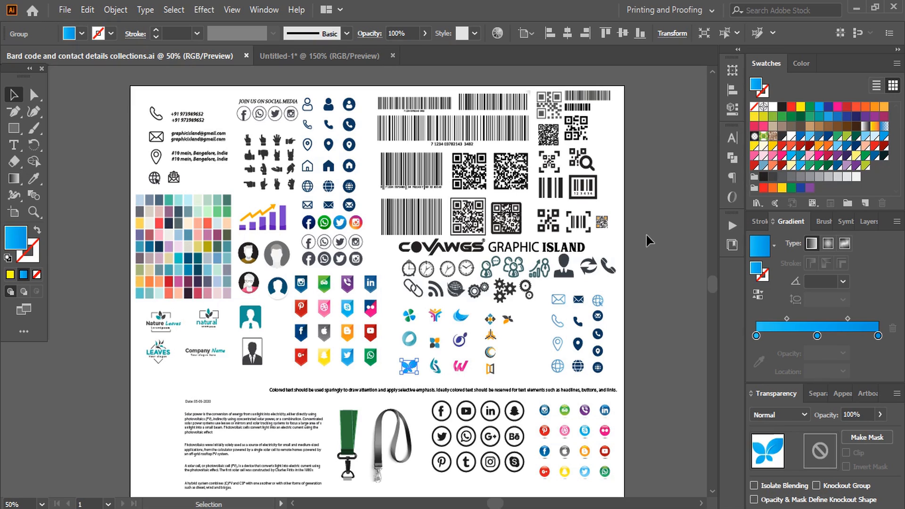
click(297, 60)
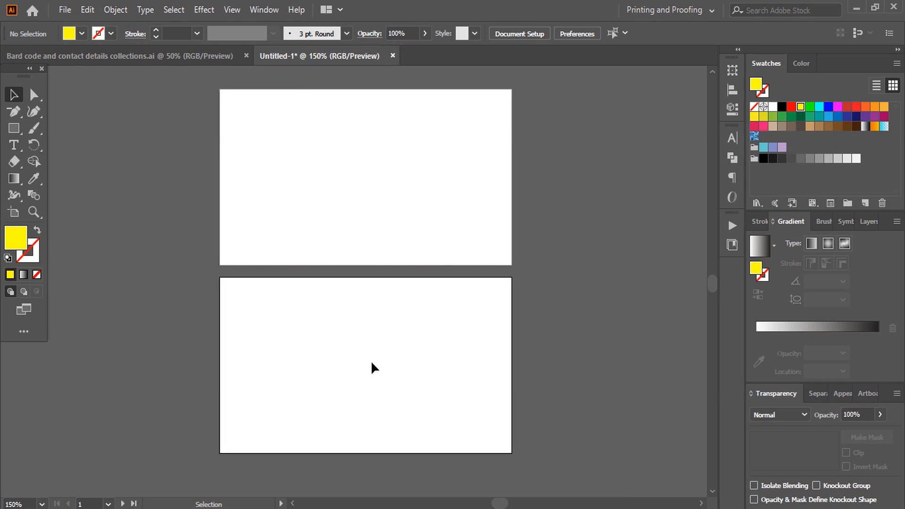
click(130, 56)
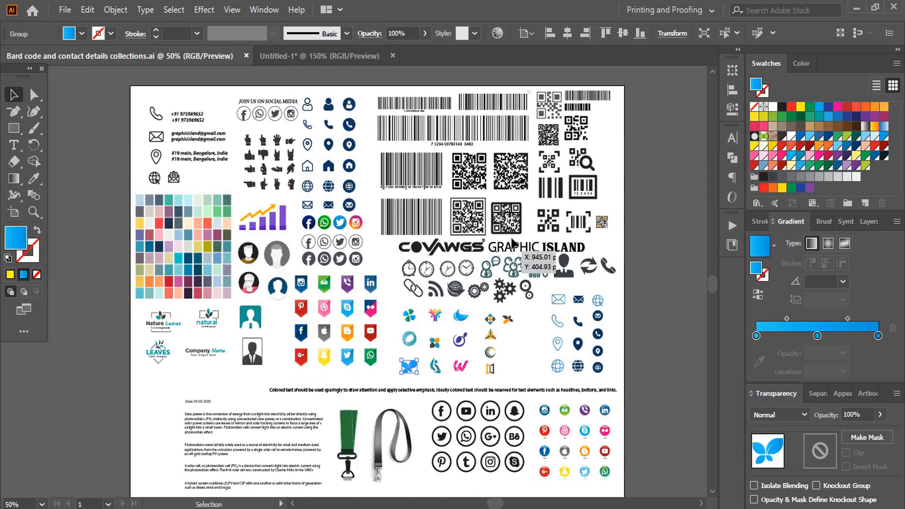
scroll(391, 247, up, 1)
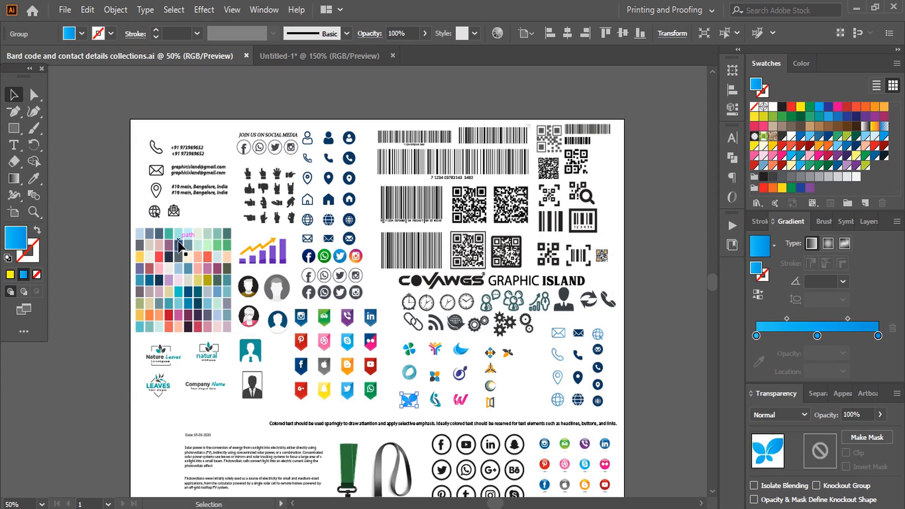
click(81, 198)
Marquee the phone, email and address block, then Shift-add the QR code, teal person and butterfly
scroll(94, 196, down, 1)
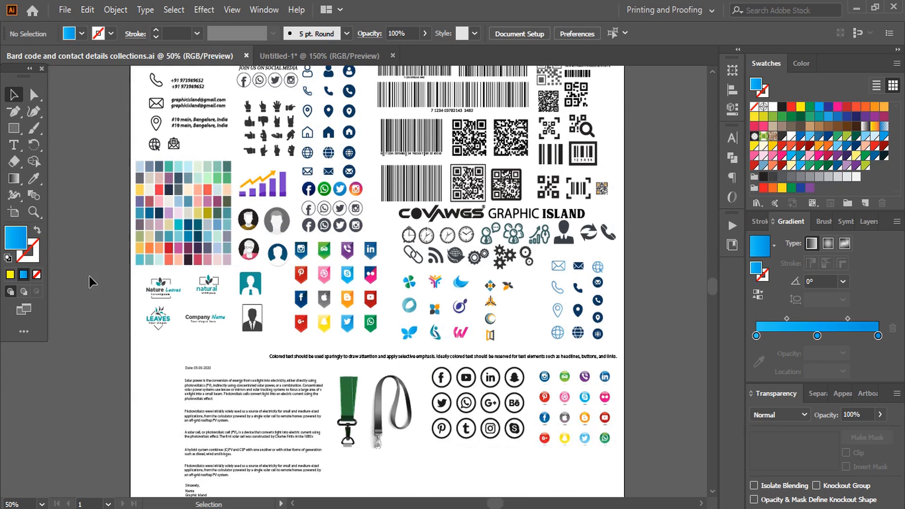
drag(138, 118, 231, 180)
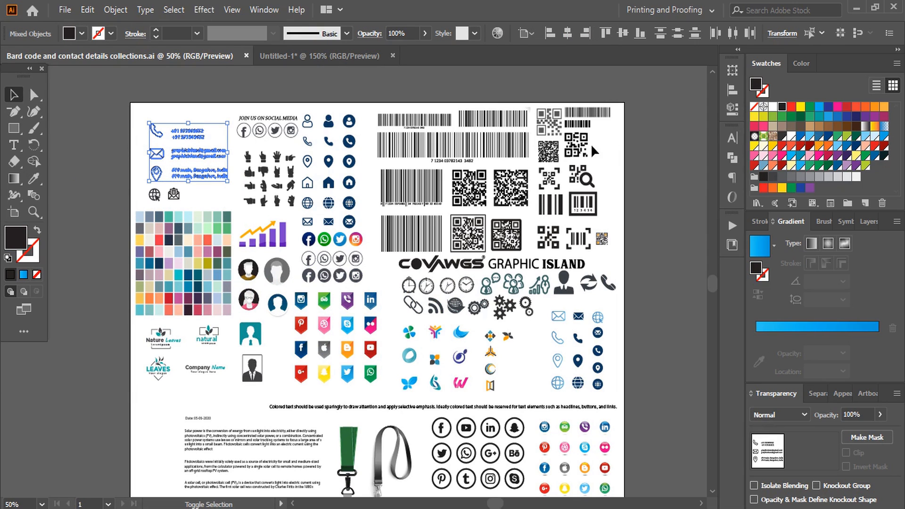
shift+click(576, 150)
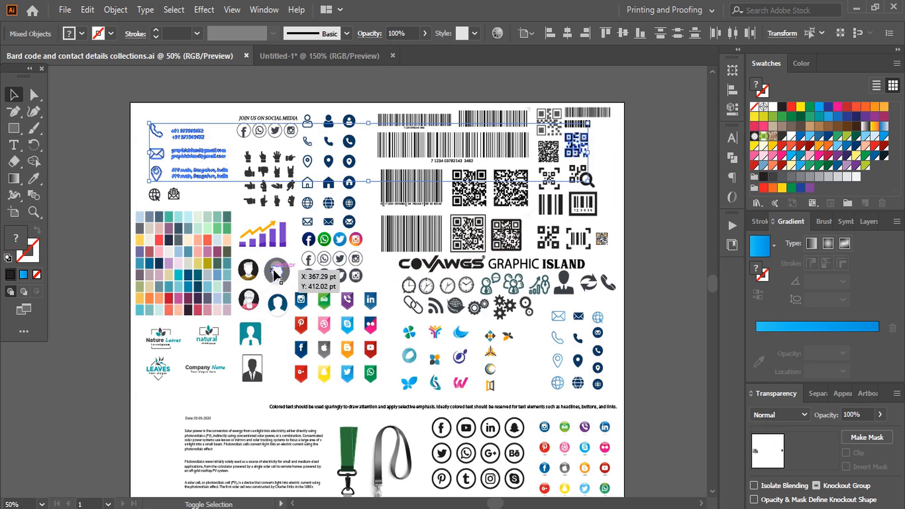
shift+click(249, 332)
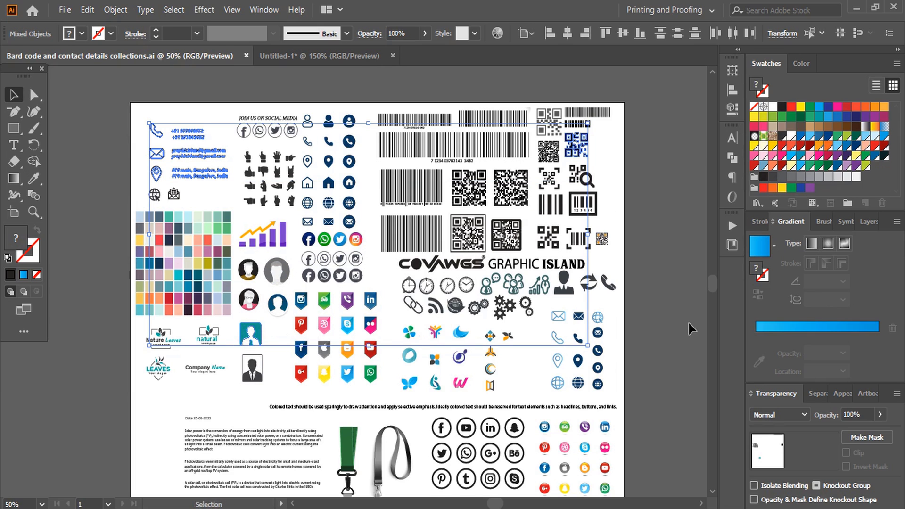
scroll(652, 298, down, 1)
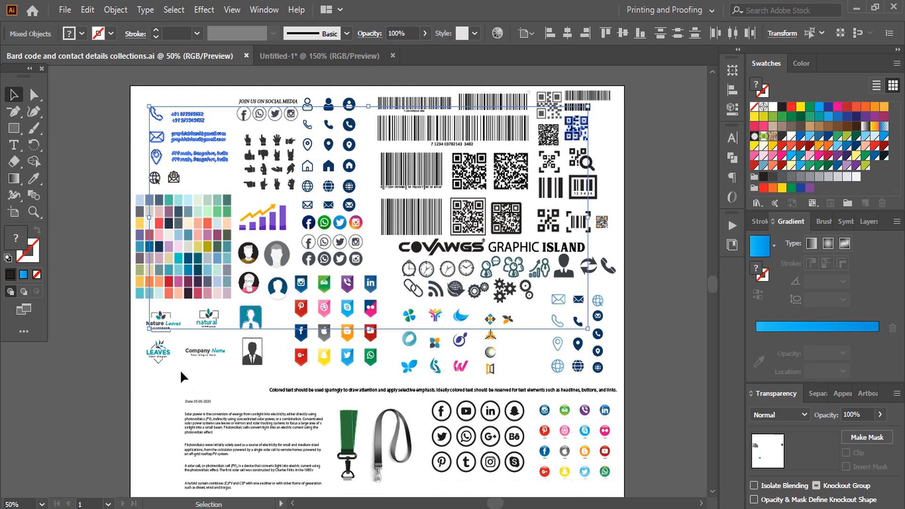
shift+click(410, 366)
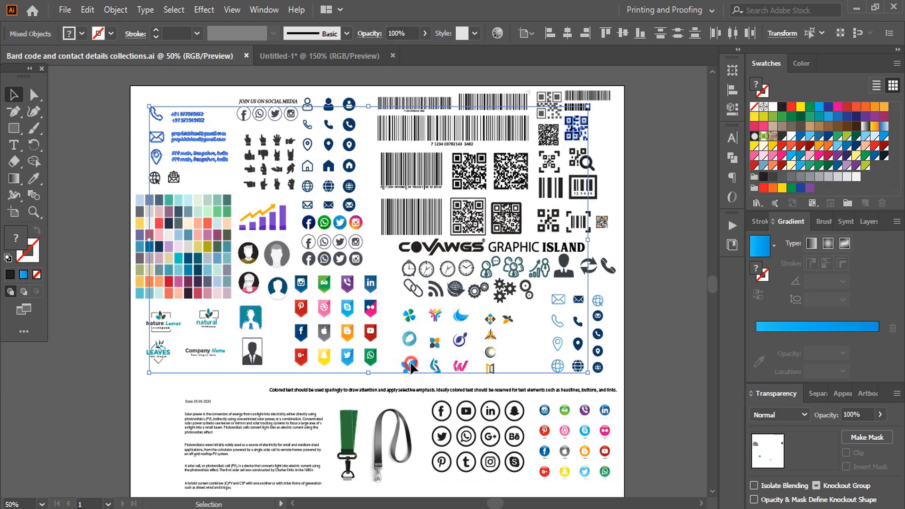
Drag the selected samples into Untitled-1 and scale them down
drag(410, 366, 368, 230)
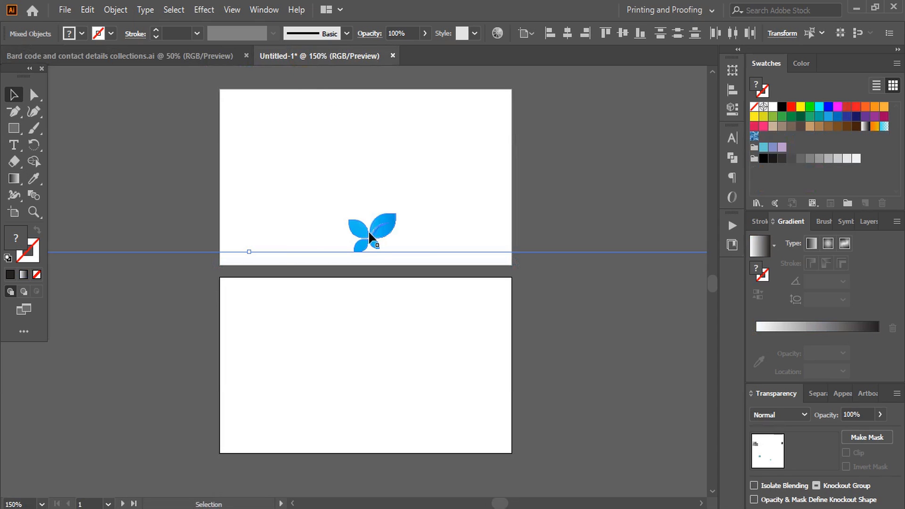
drag(249, 252, 237, 93)
scroll(299, 149, up, 3)
drag(248, 178, 252, 126)
scroll(423, 228, up, 2)
drag(316, 179, 521, 417)
scroll(537, 366, up, 1)
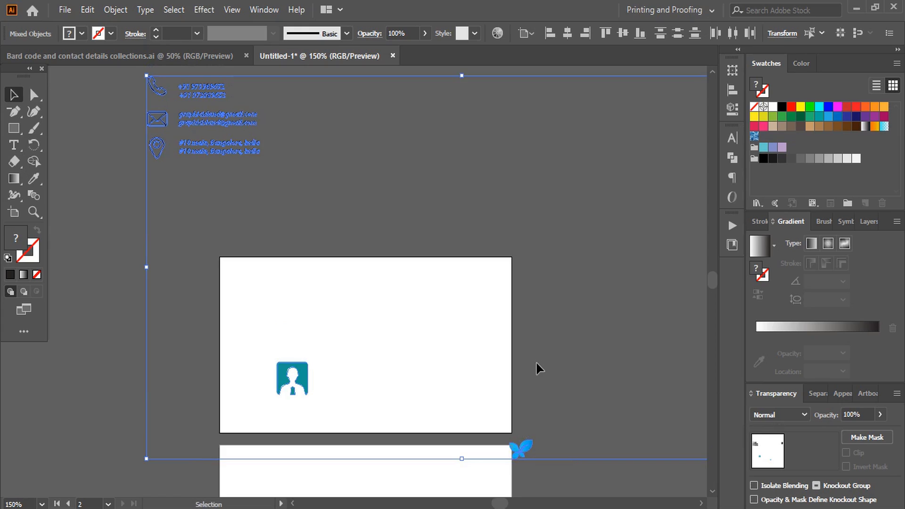
scroll(536, 366, right, 3)
Zoom out to 100% and move the butterfly off the artboard
click(543, 312)
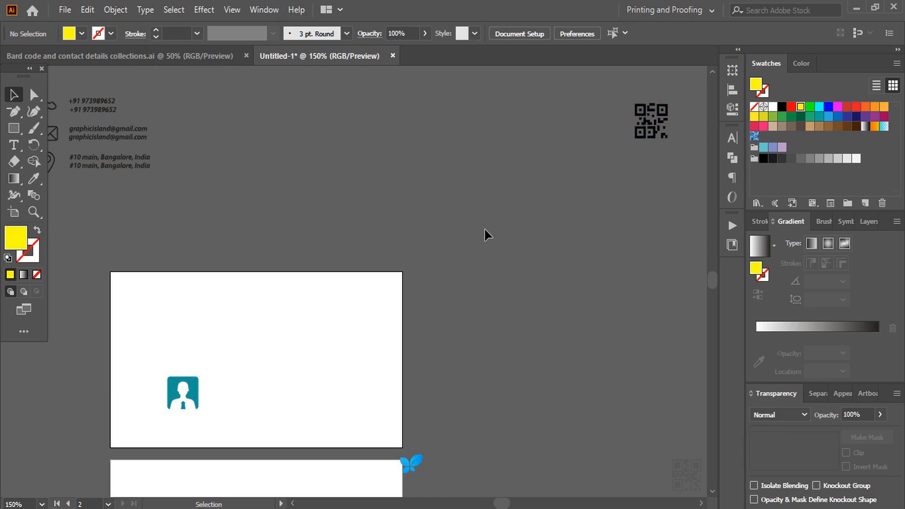
key(ctrl+minus)
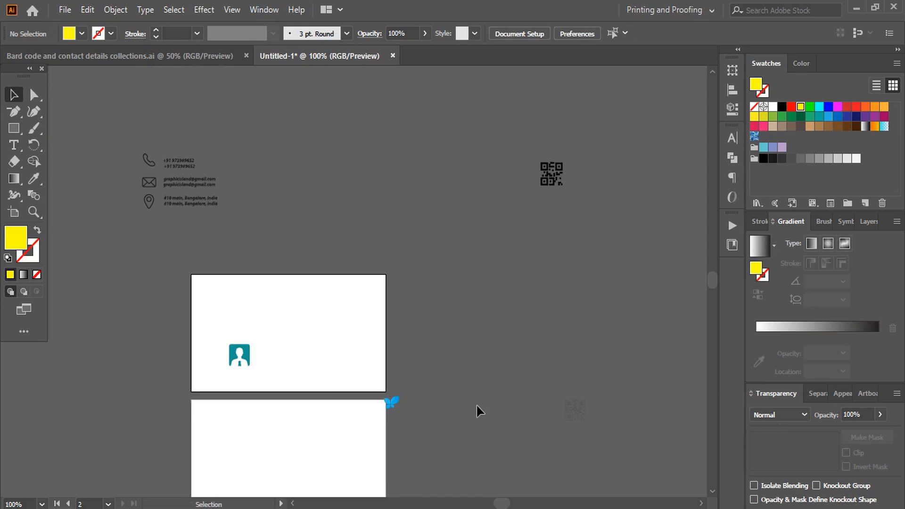
scroll(475, 404, down, 2)
drag(389, 341, 478, 277)
click(554, 281)
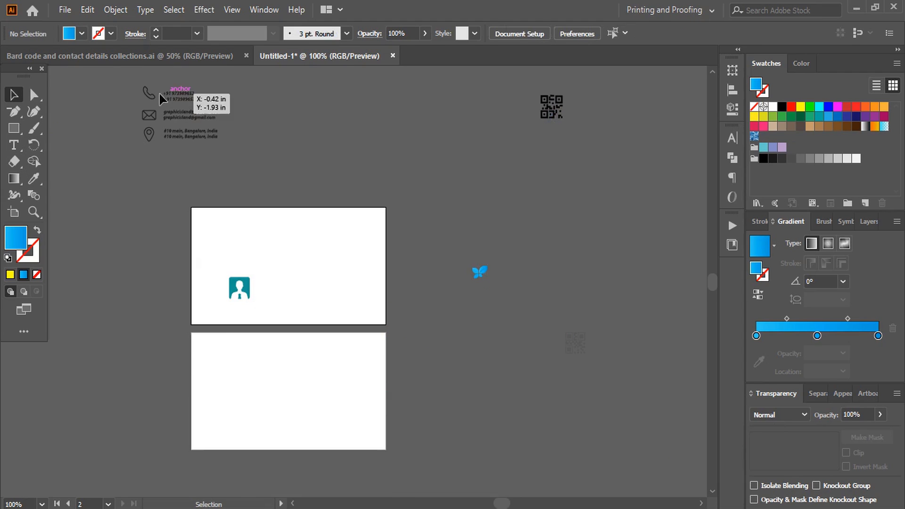
Put the contact details and person icon on the lower artboard, the butterfly on the top one
drag(120, 82, 244, 152)
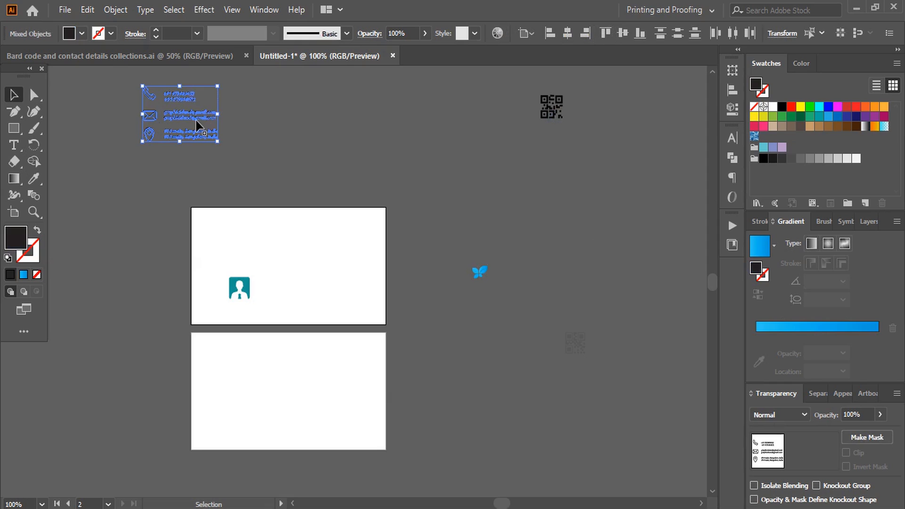
drag(183, 125, 262, 404)
click(391, 381)
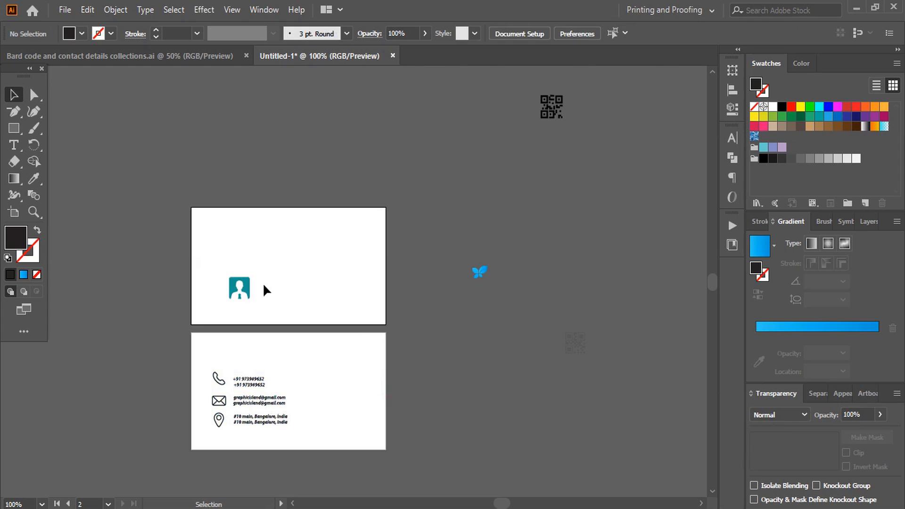
drag(236, 290, 218, 358)
click(287, 360)
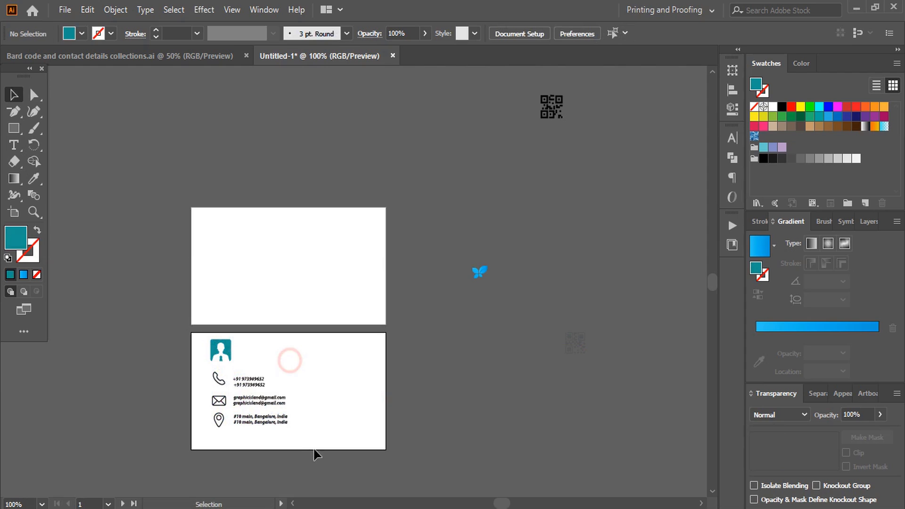
drag(313, 454, 224, 365)
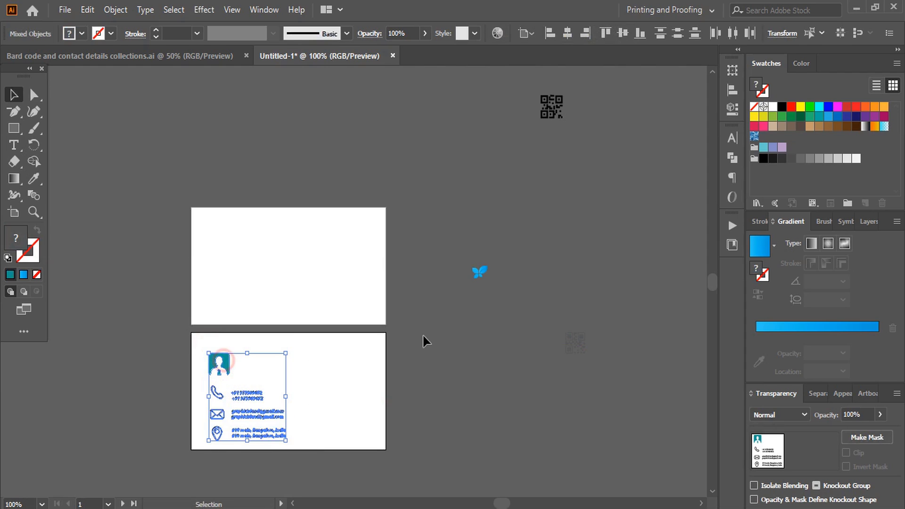
click(470, 327)
drag(479, 272, 313, 295)
Draw a green rectangle covering the top artboard and send it behind the butterfly
click(503, 248)
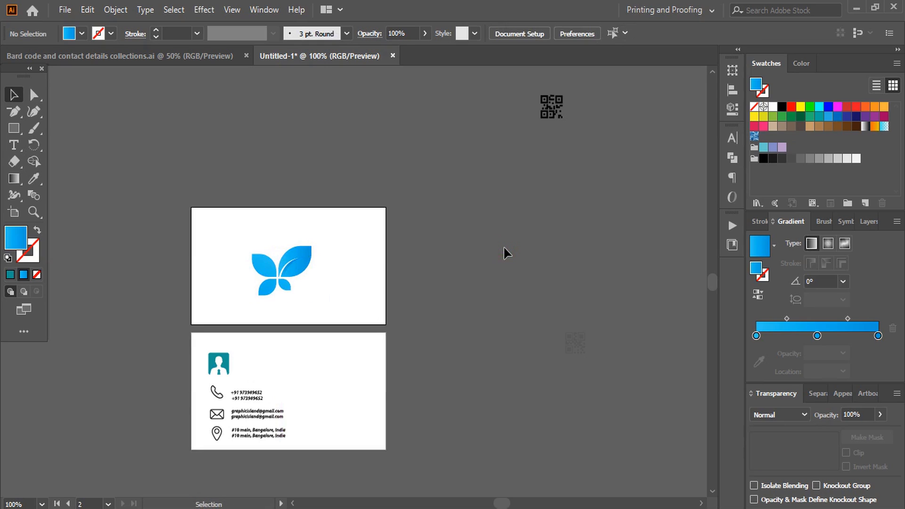
click(13, 128)
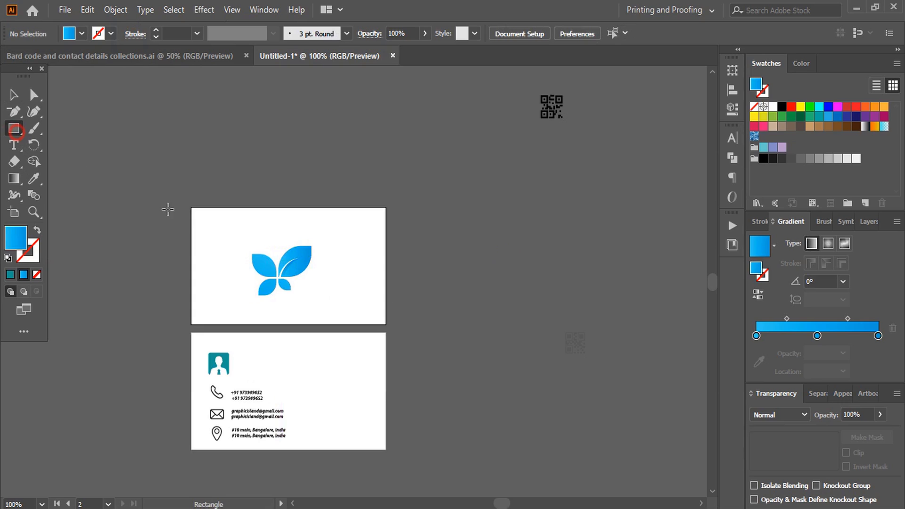
drag(190, 207, 386, 324)
click(14, 95)
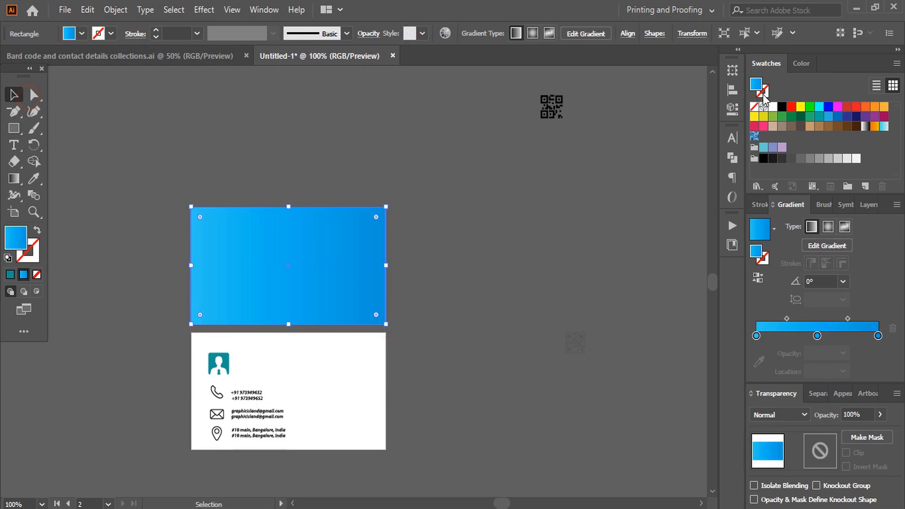
click(791, 116)
right_click(281, 264)
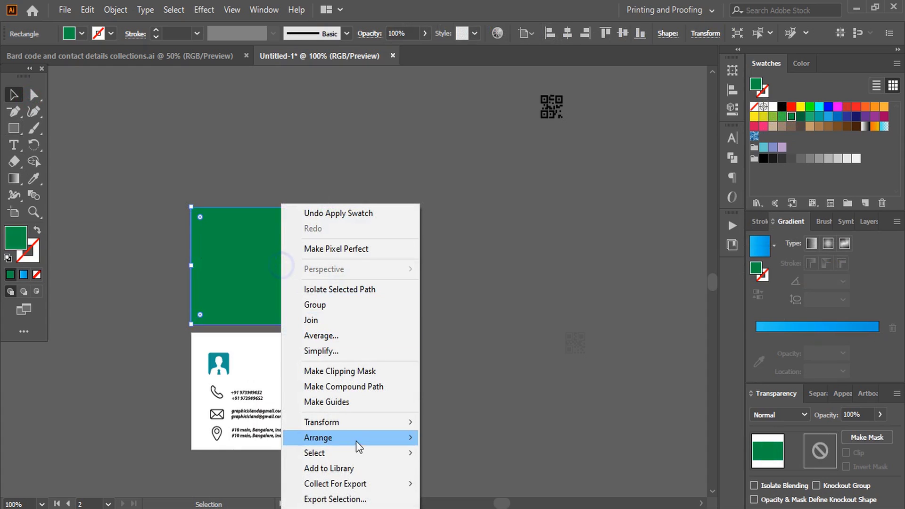
mouse_move(371, 444)
click(455, 484)
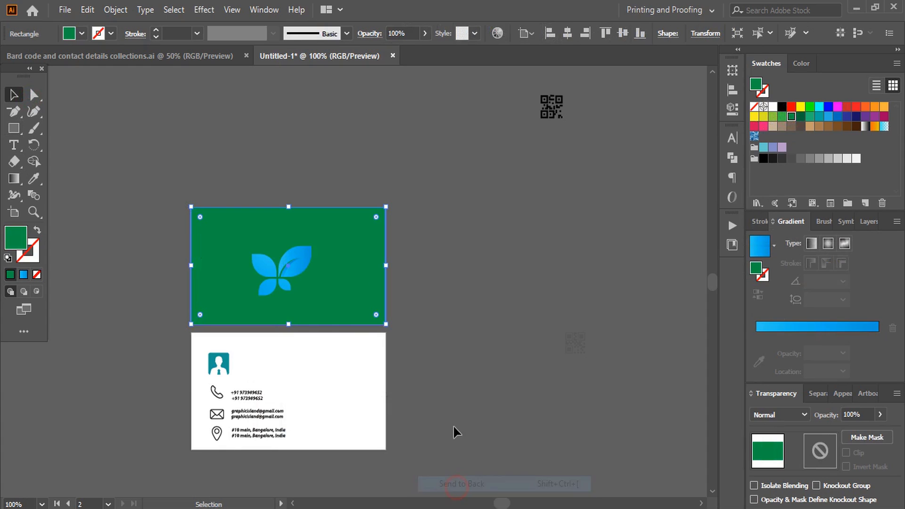
click(468, 346)
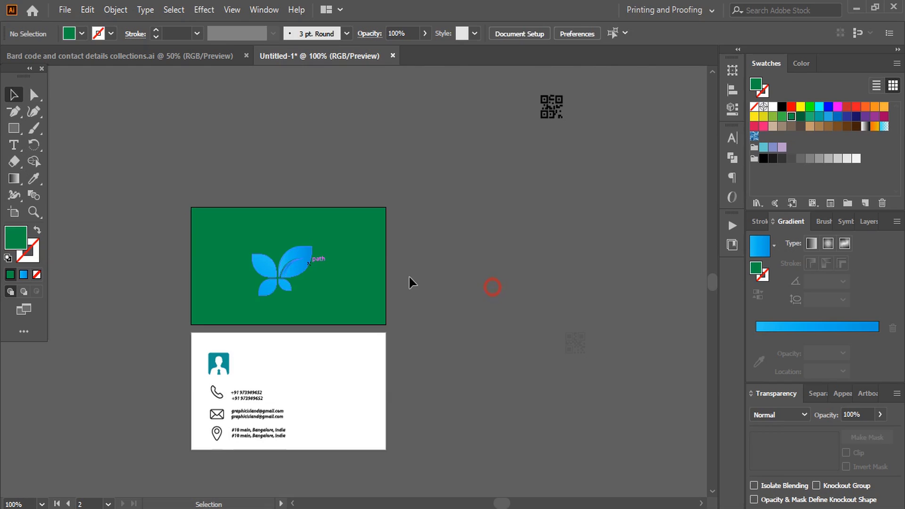
Recolour the butterfly logo group white, then deselect and zoom in on the card
click(271, 273)
click(302, 269)
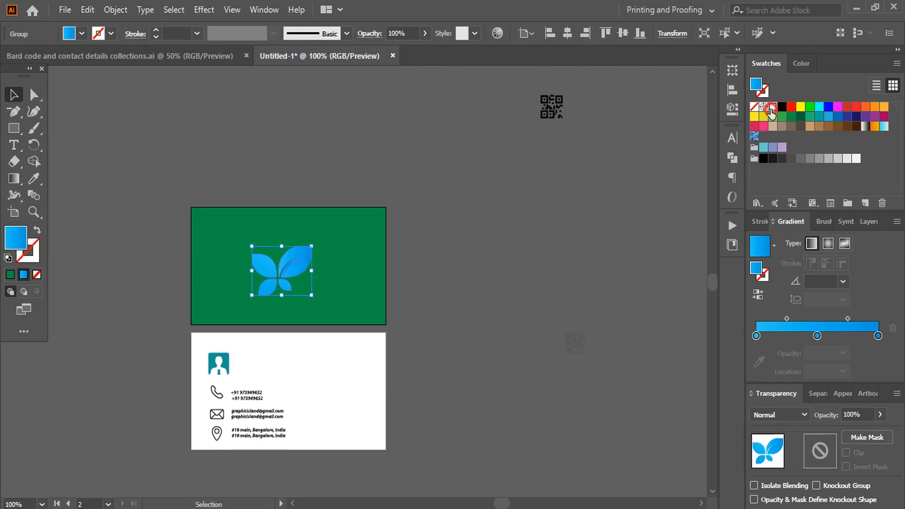
click(772, 107)
click(546, 272)
key(ctrl+equal)
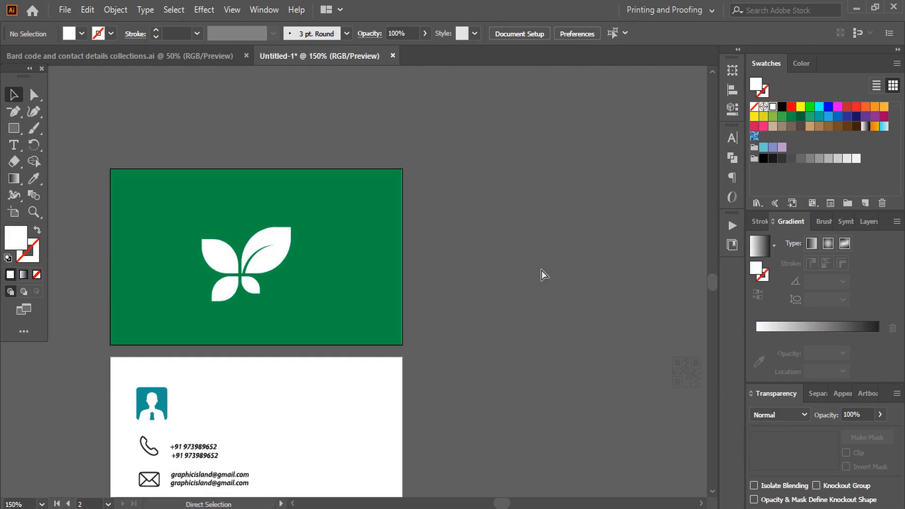
scroll(542, 279, down, 2)
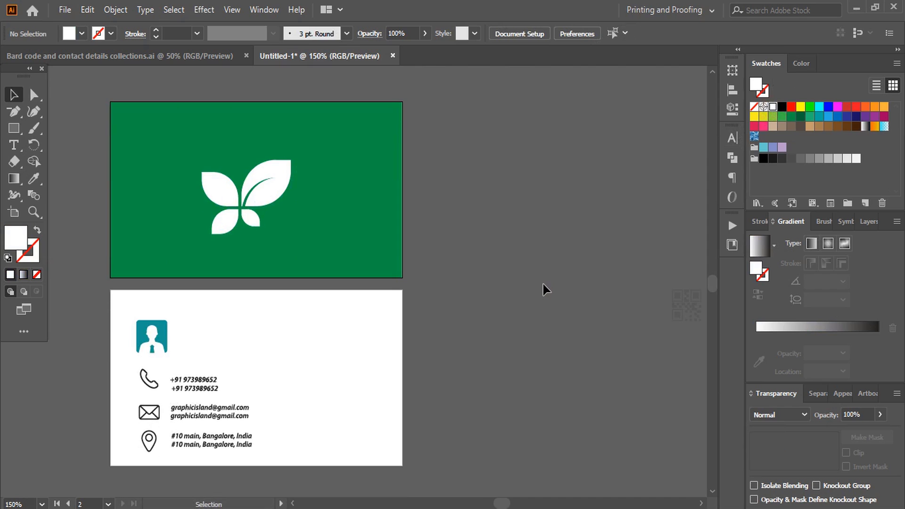
Switch to 'Bard code and contact details collections.ai', deselect everything, and minimize Illustrator
click(177, 54)
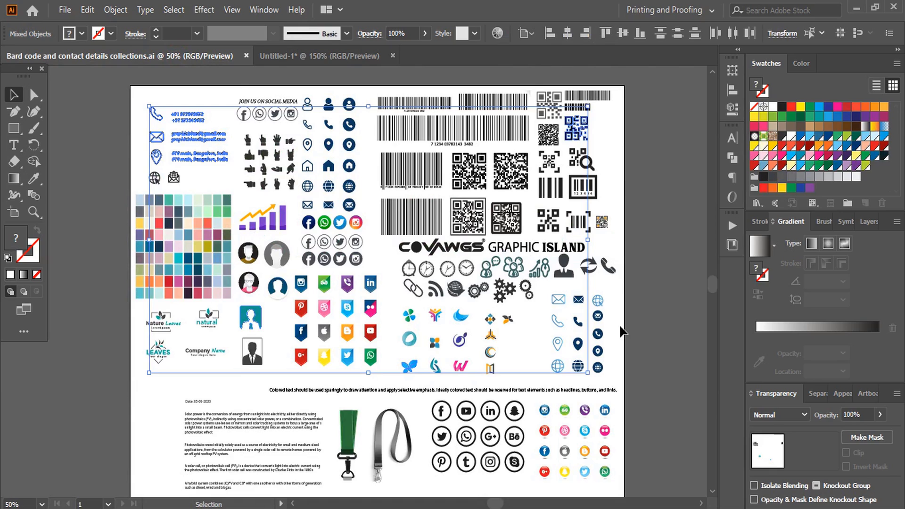
click(647, 270)
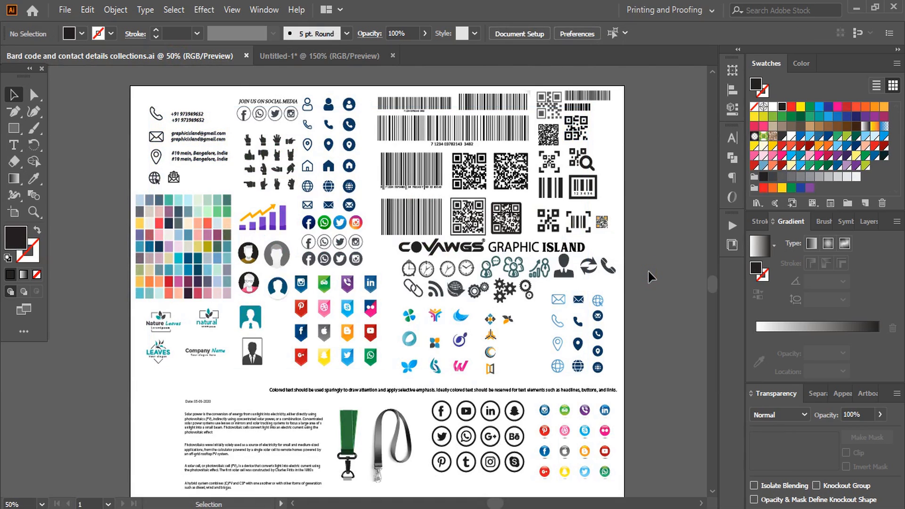
scroll(650, 264, down, 2)
scroll(649, 261, up, 3)
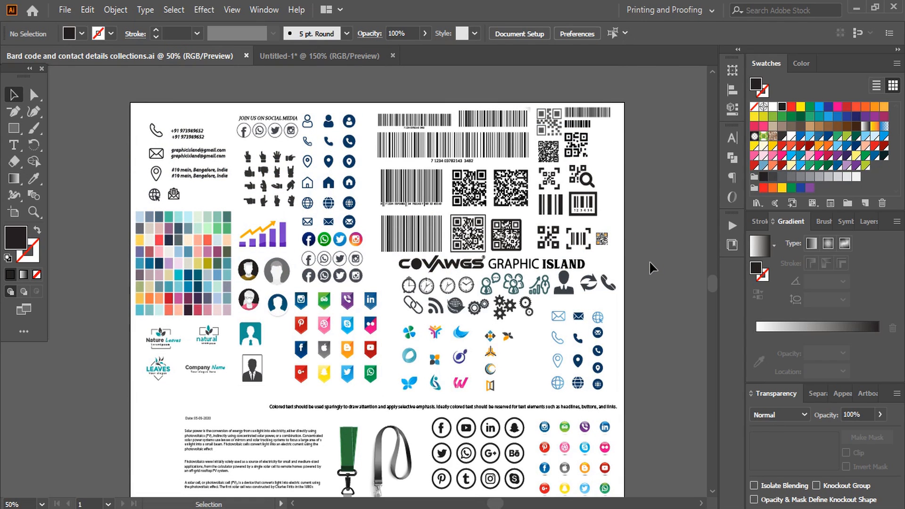
click(856, 7)
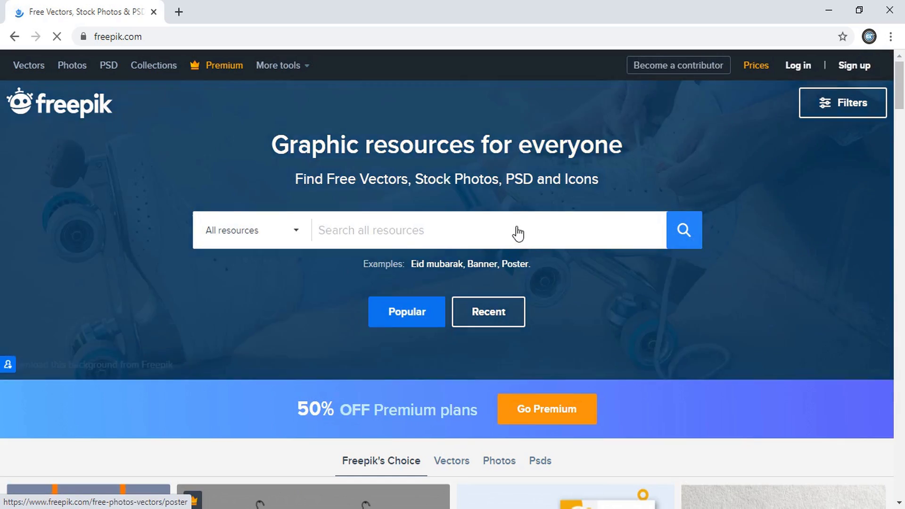
Search Freepik for 'social media icons'
scroll(494, 235, down, 5)
scroll(475, 240, up, 5)
click(396, 229)
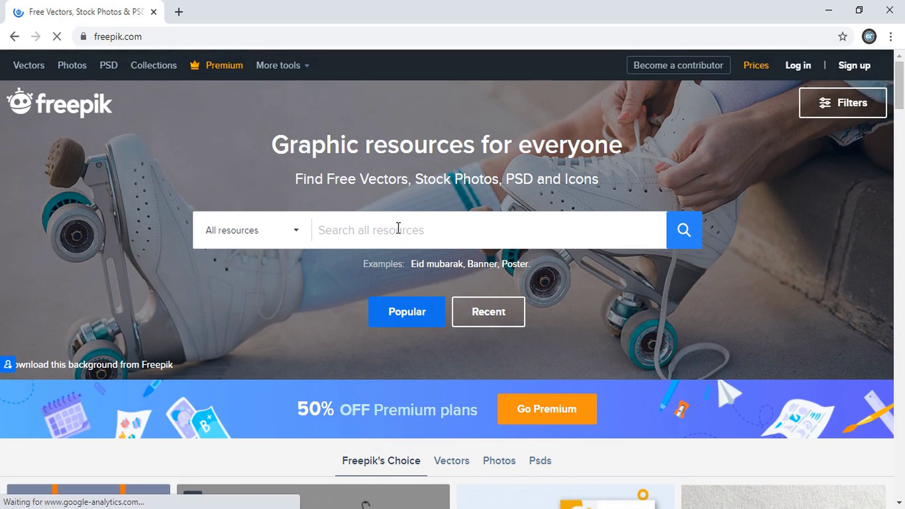
text(social )
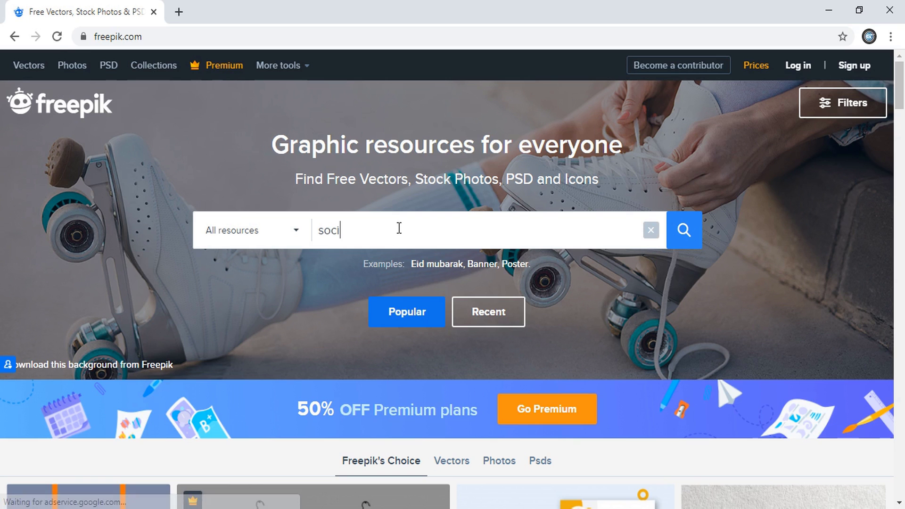
text(media icons)
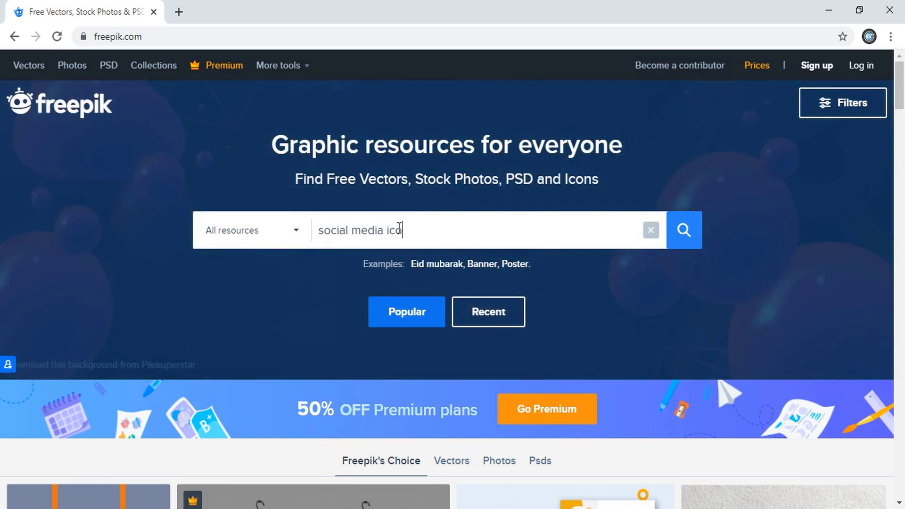
key(Return)
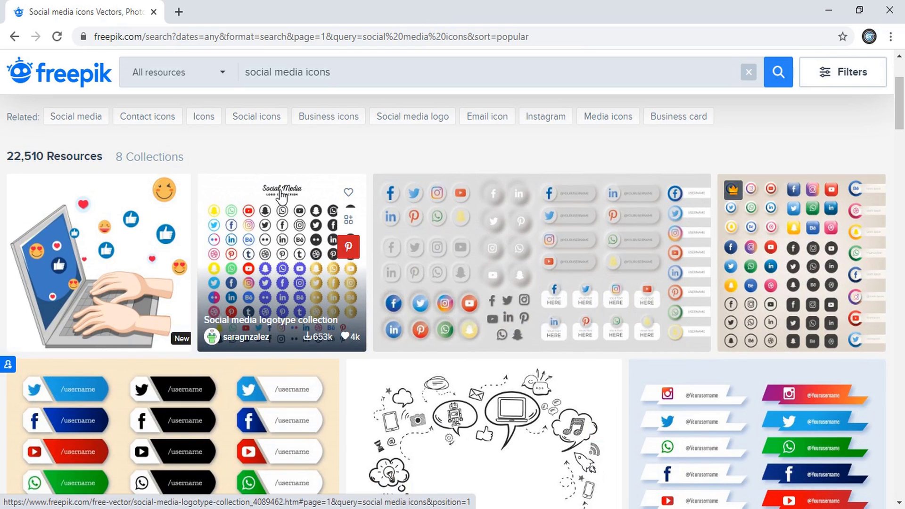
Open the Social media logotype collection's detail page
scroll(359, 259, down, 5)
scroll(384, 271, up, 4)
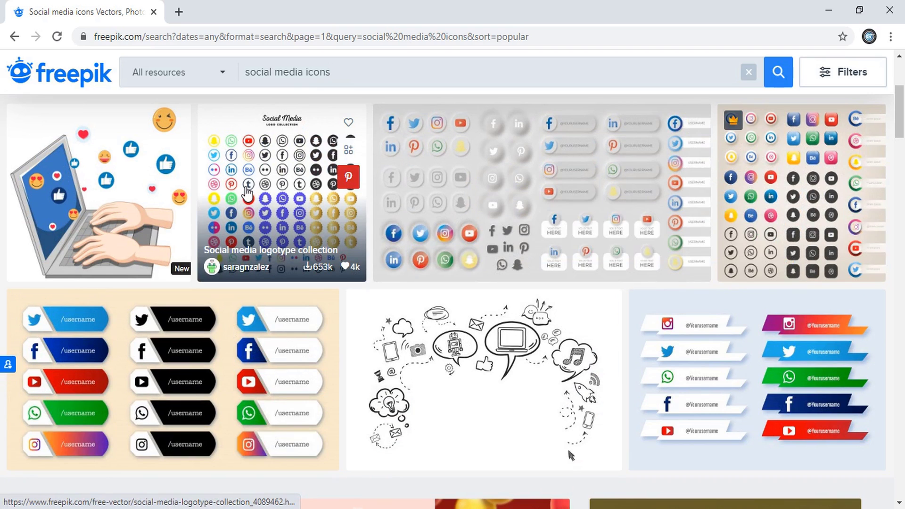
click(246, 189)
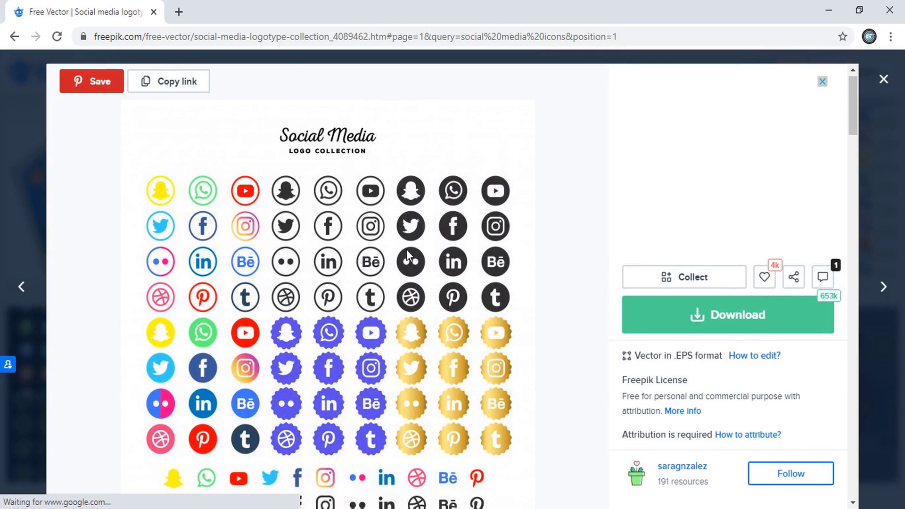
scroll(407, 250, down, 3)
scroll(287, 192, up, 3)
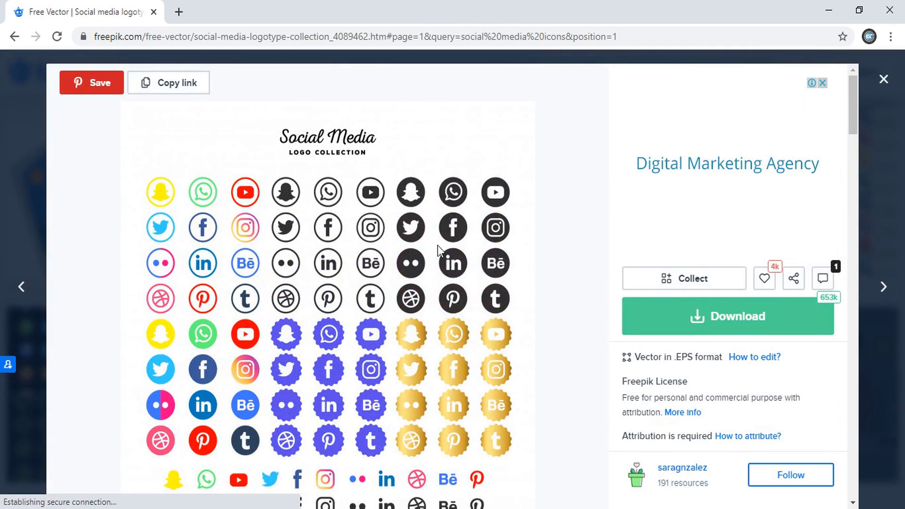
Download the collection zip using Free download with attribution
click(730, 318)
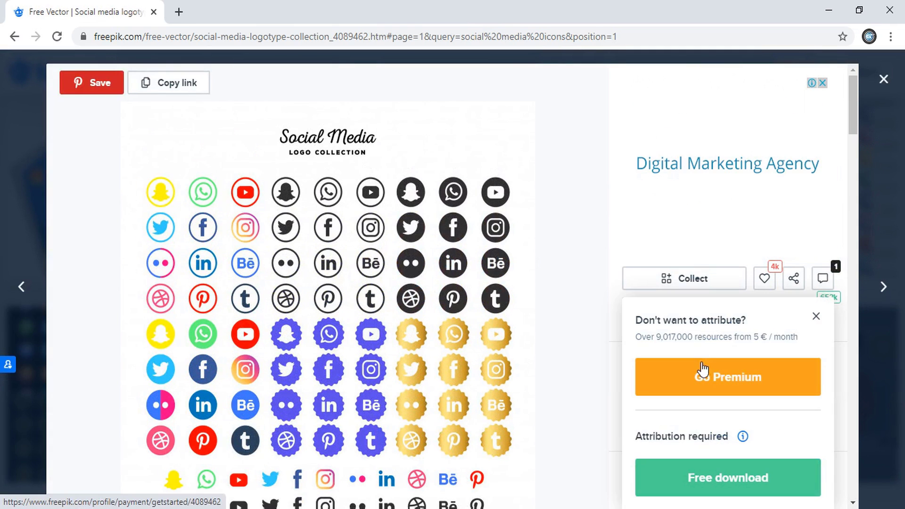
scroll(723, 357, down, 3)
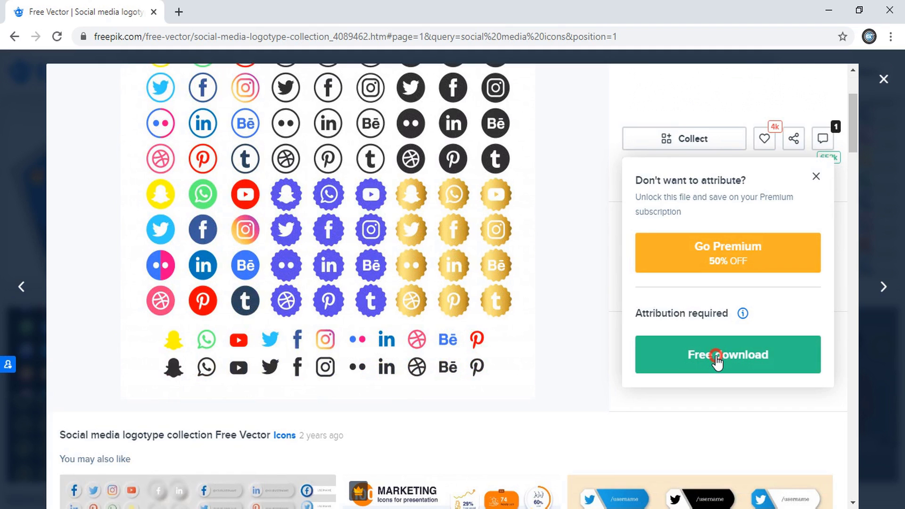
click(715, 356)
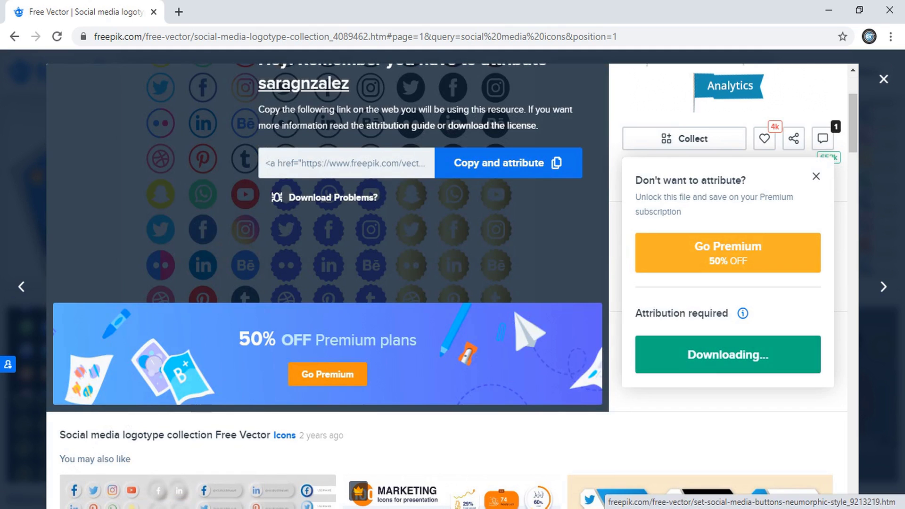
scroll(122, 471, down, 2)
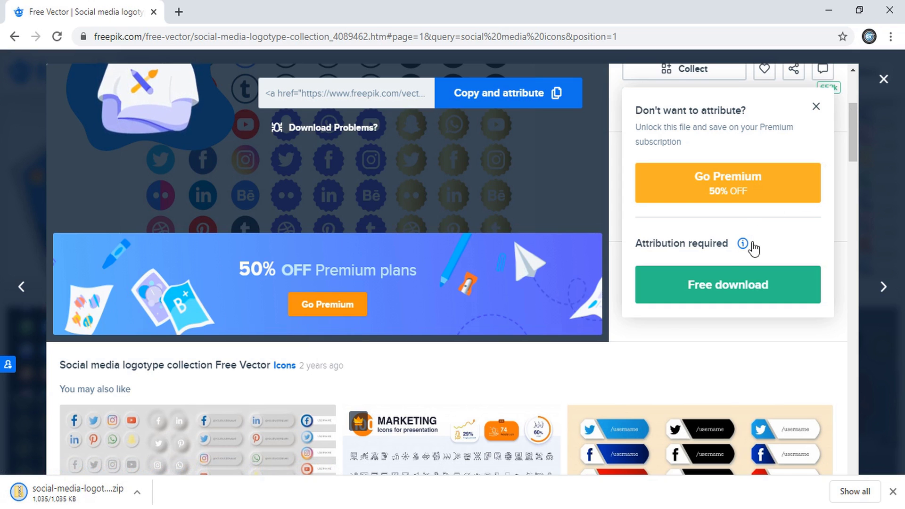
scroll(789, 188, down, 5)
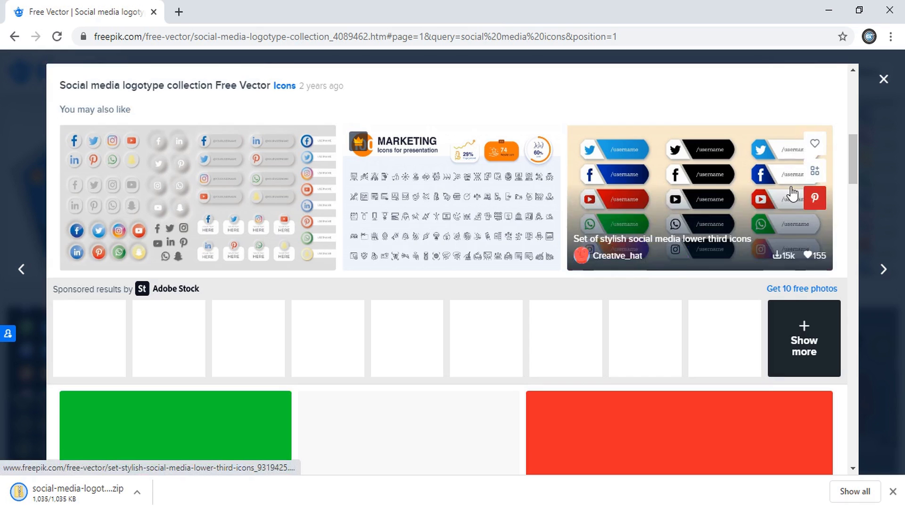
scroll(409, 146, down, 1)
scroll(883, 83, up, 3)
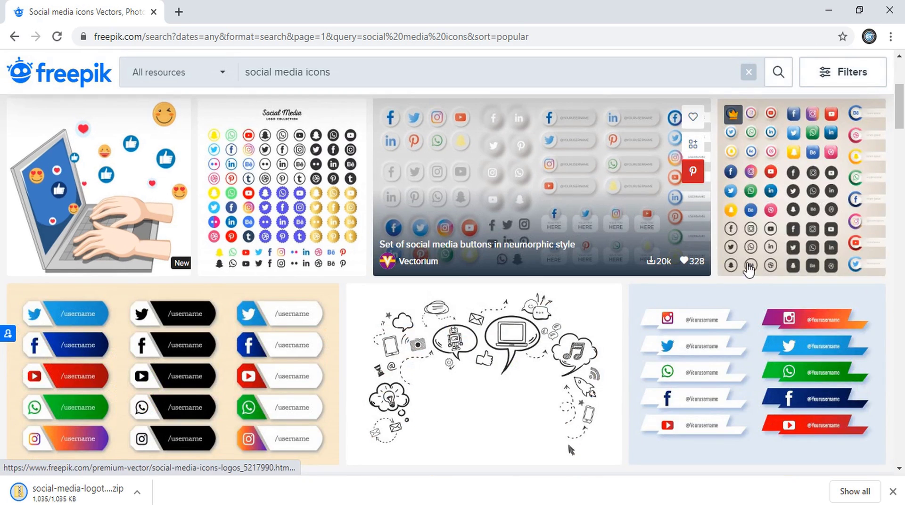
Replace the search query with 'bar cod' and run the search
scroll(499, 195, up, 5)
scroll(520, 186, up, 1)
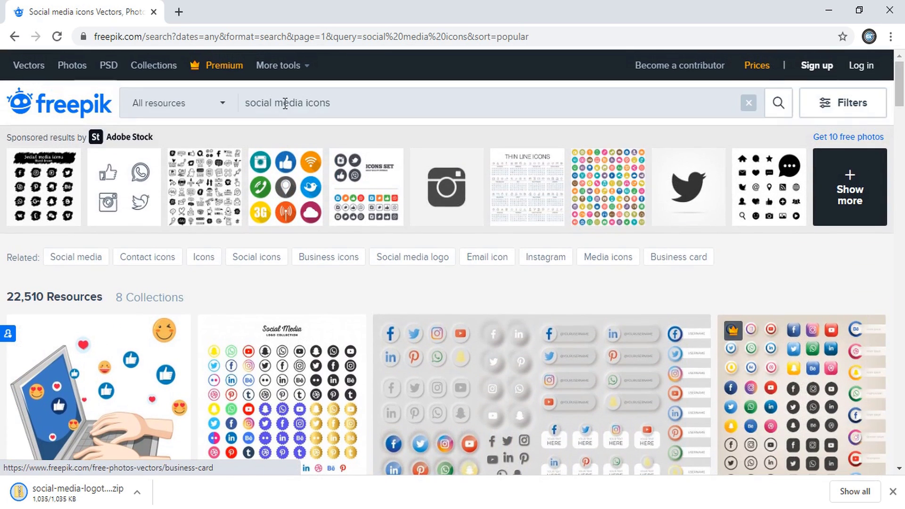
triple_click(381, 97)
text(bar)
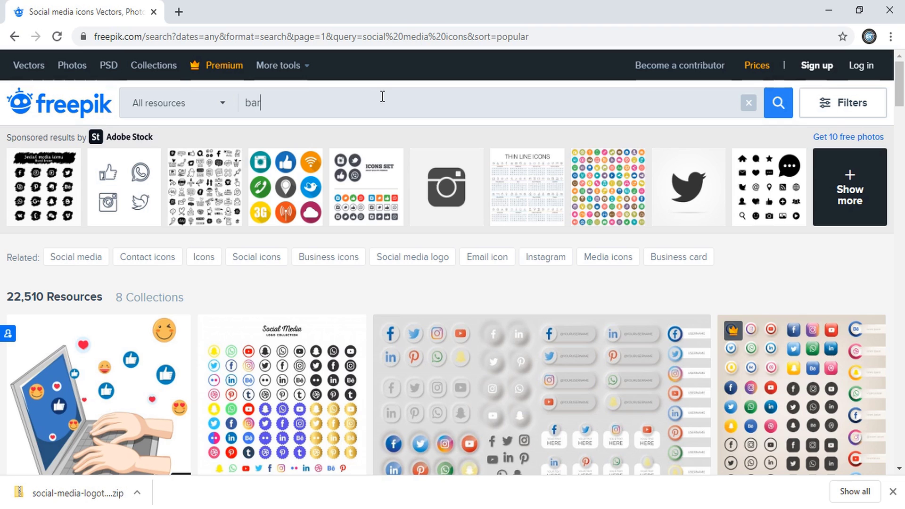
text( code)
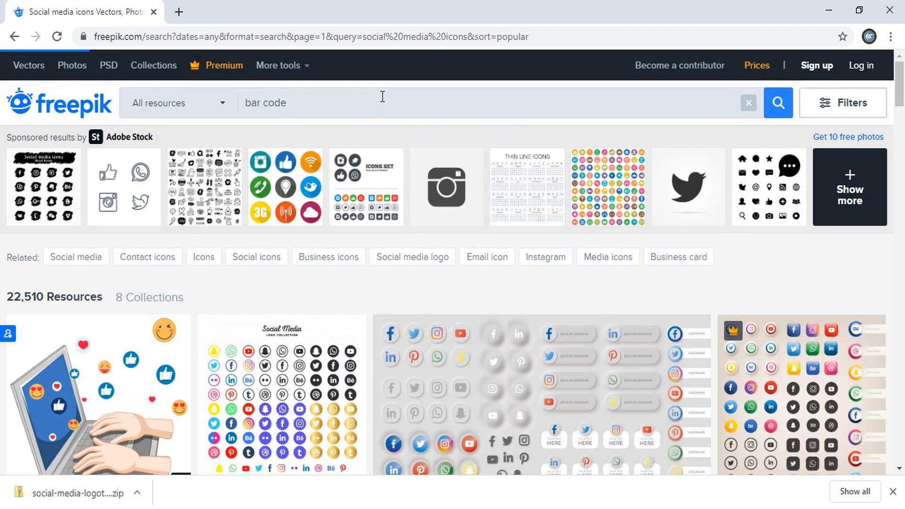
key(Return)
Scroll the barcode results until the Bar code types set card shows
scroll(442, 204, down, 3)
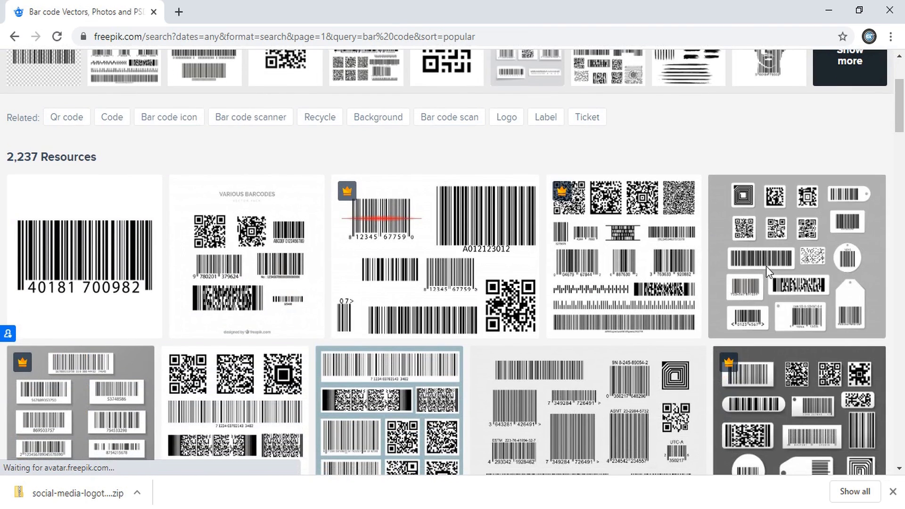
scroll(518, 243, down, 1)
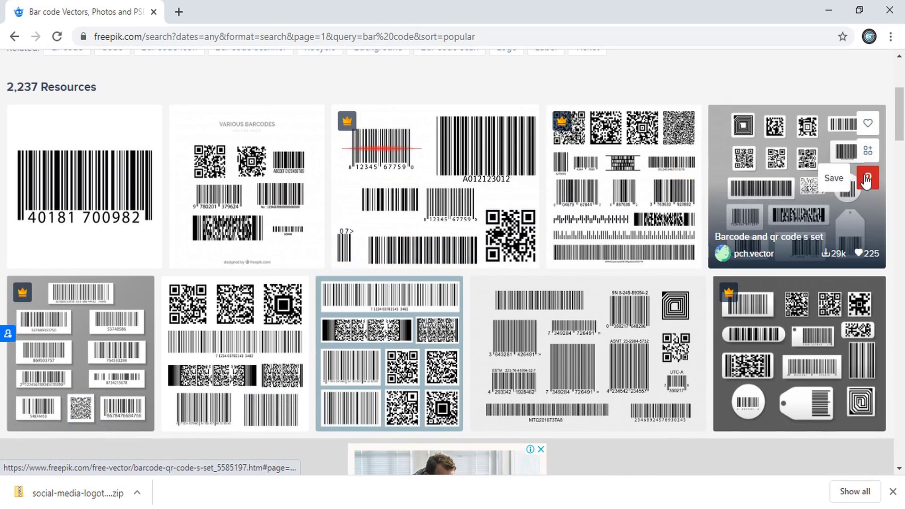
scroll(589, 203, down, 5)
scroll(513, 212, up, 3)
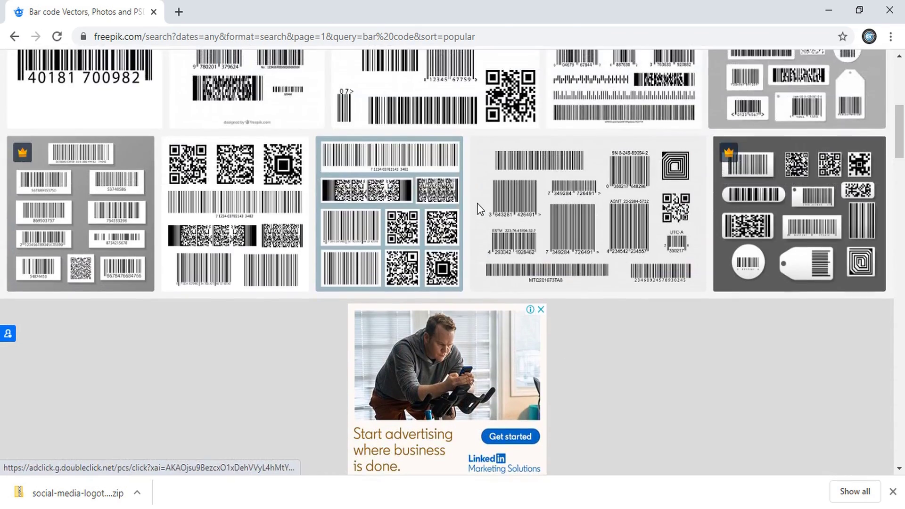
scroll(477, 207, down, 6)
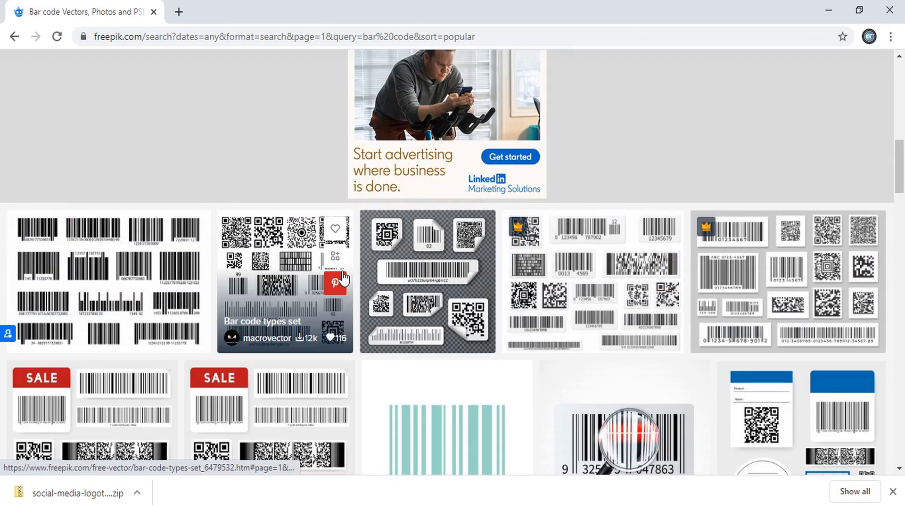
scroll(343, 278, down, 4)
scroll(754, 306, up, 4)
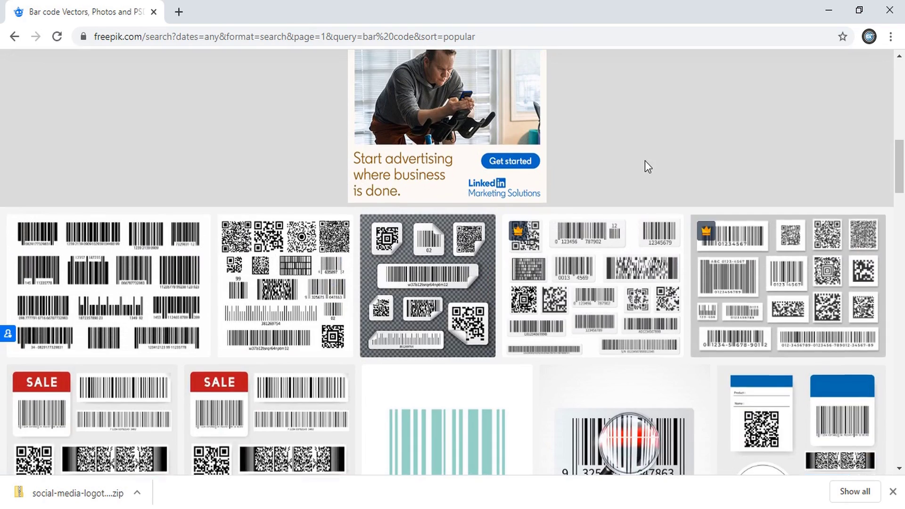
scroll(644, 161, up, 5)
scroll(695, 329, up, 2)
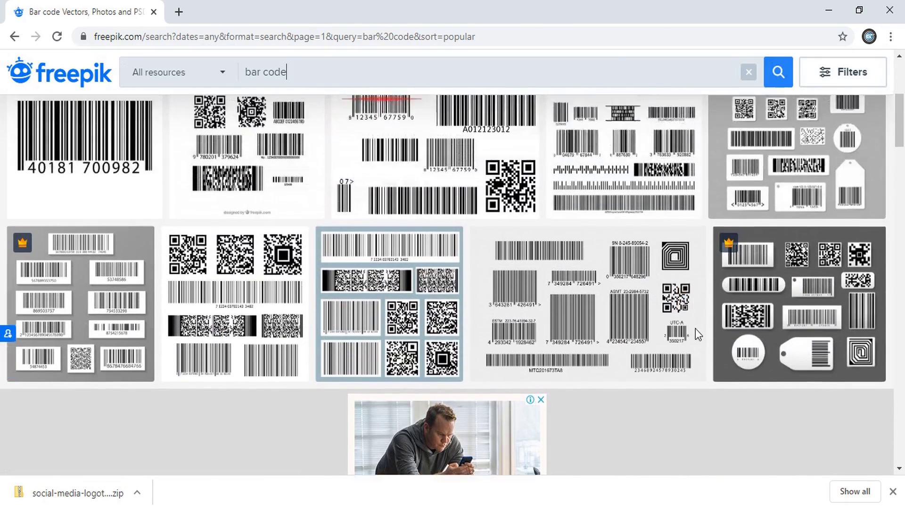
scroll(460, 354, down, 7)
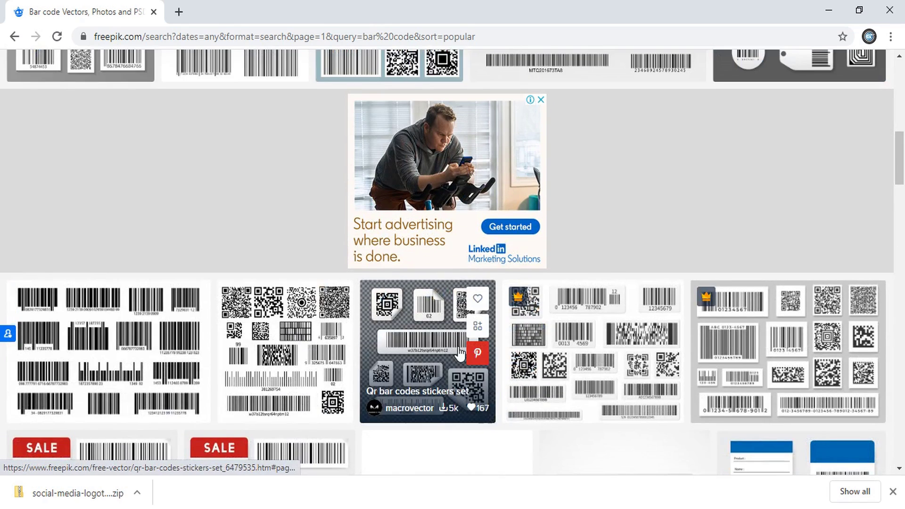
Download the Bar code types set free with attribution and open bar-code-types-set.zip
click(306, 351)
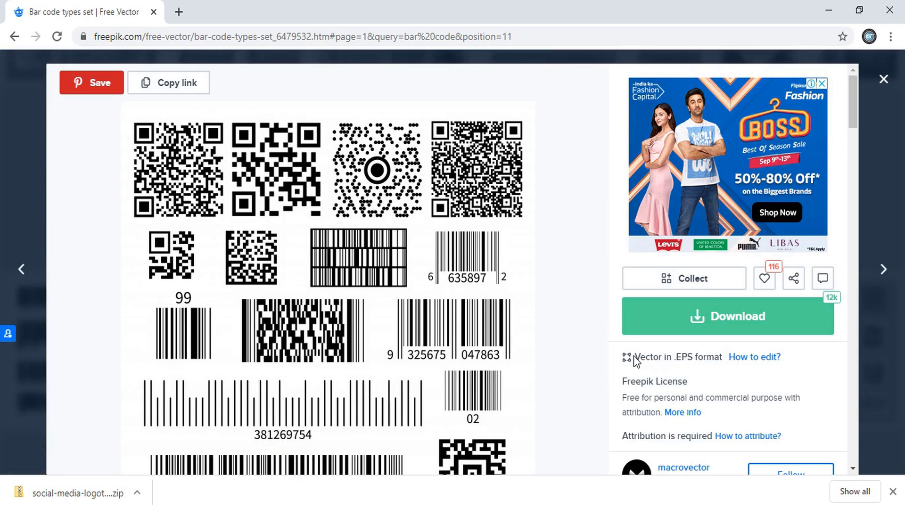
drag(637, 358, 662, 358)
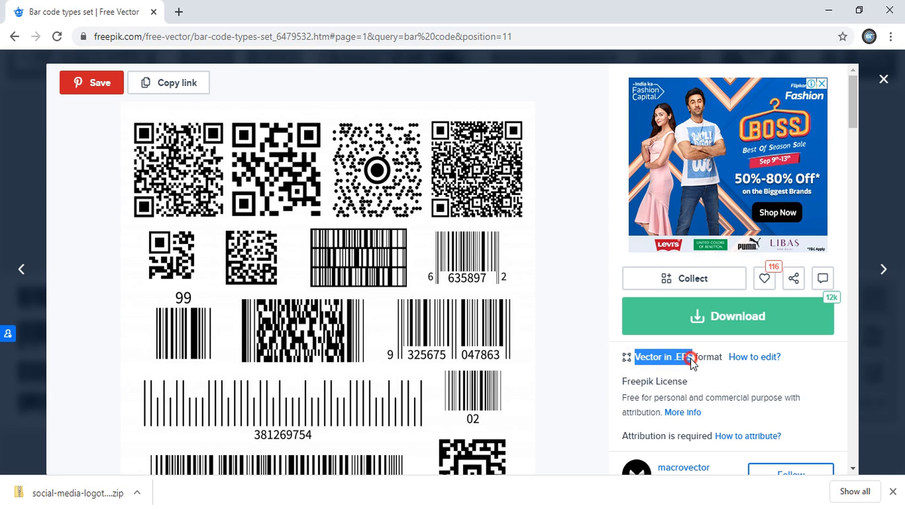
click(719, 314)
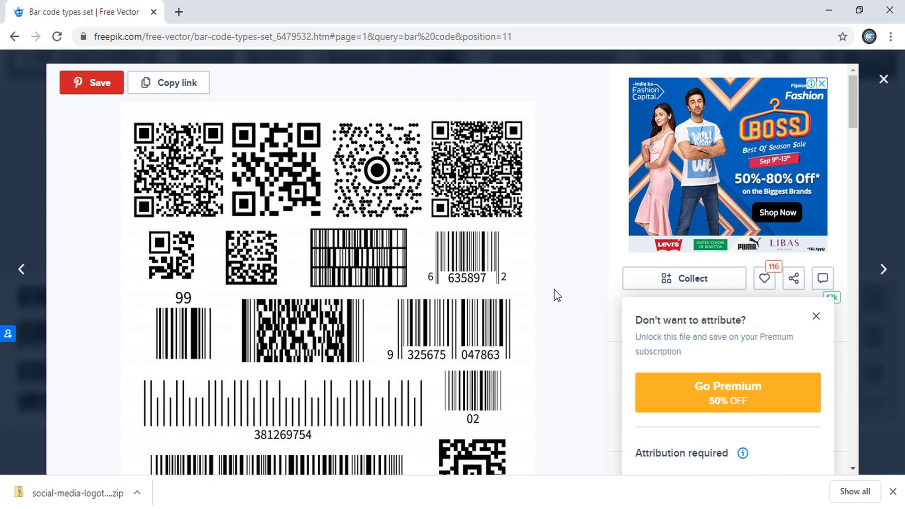
scroll(745, 307, down, 3)
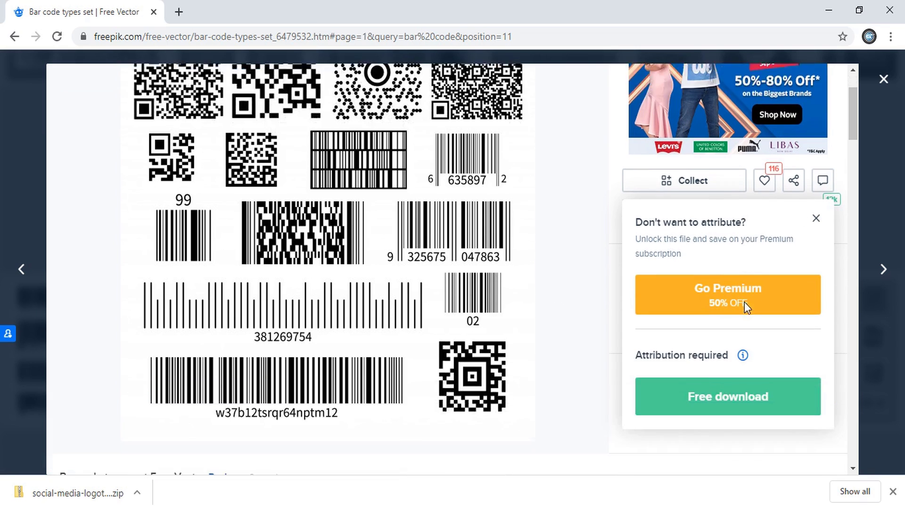
click(725, 359)
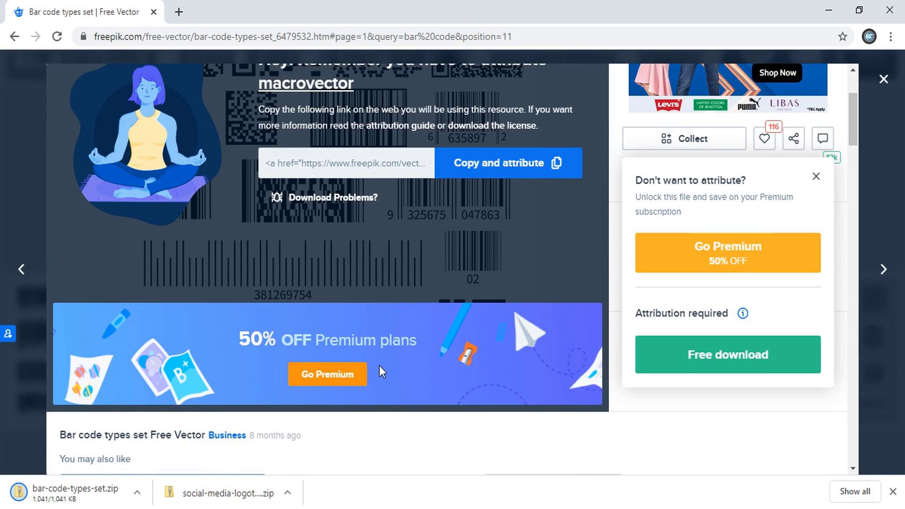
scroll(379, 365, down, 3)
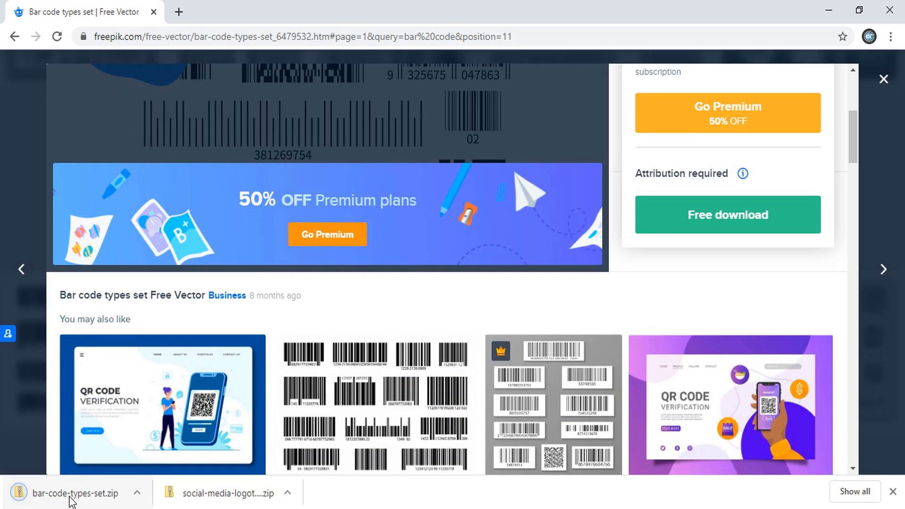
click(98, 497)
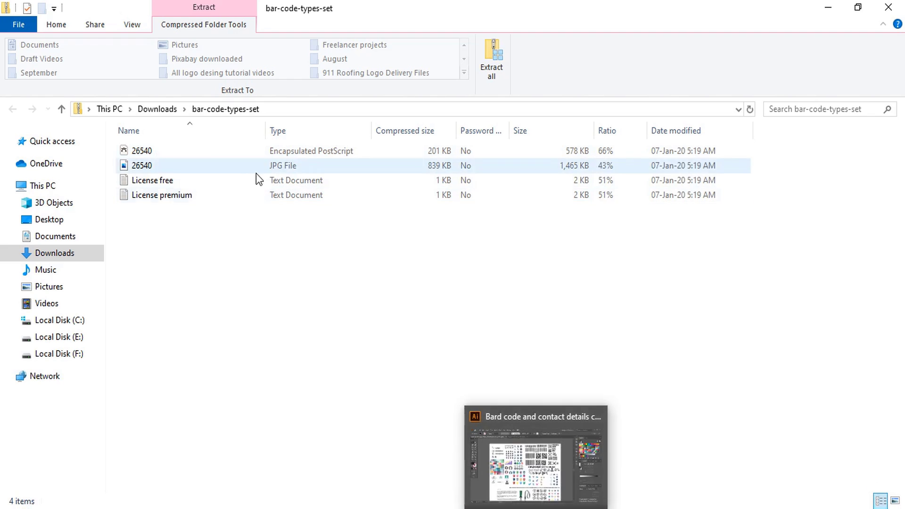
Open 26540.eps, then 145.eps from the social-media-logotype zip, in Illustrator
double_click(177, 152)
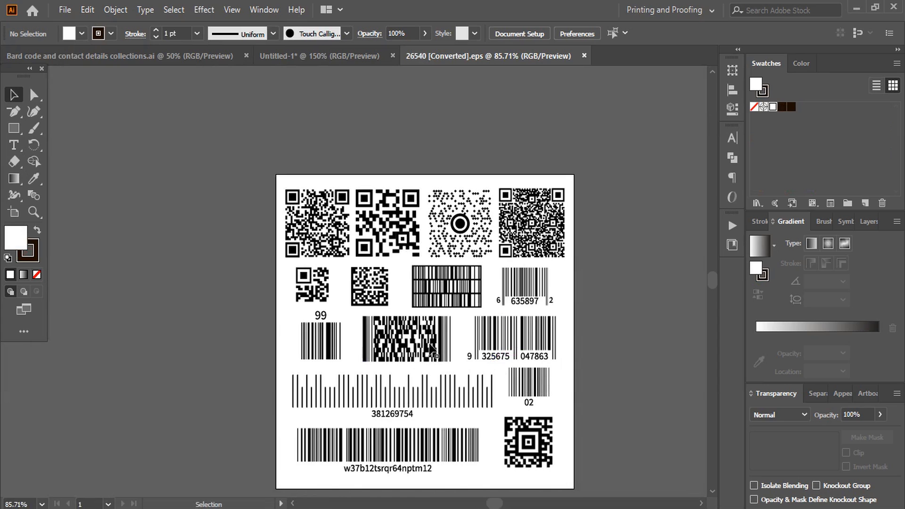
key(alt+Tab)
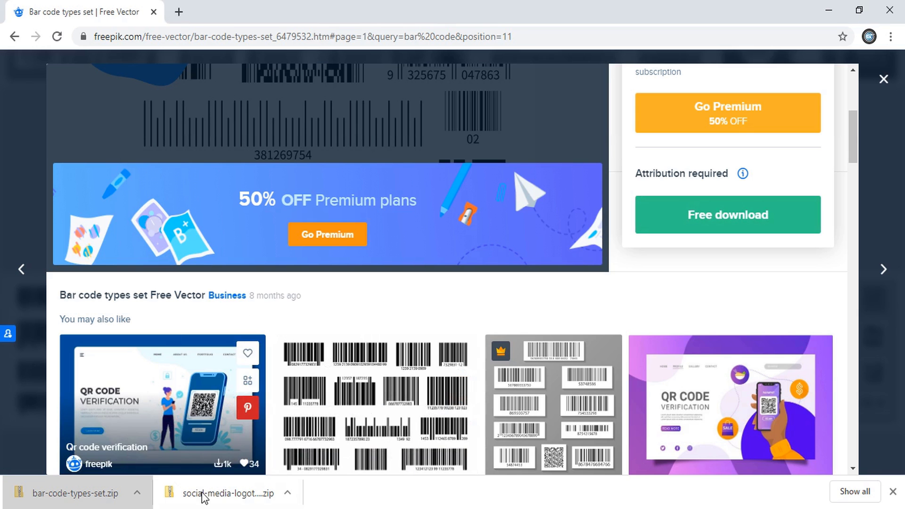
click(217, 495)
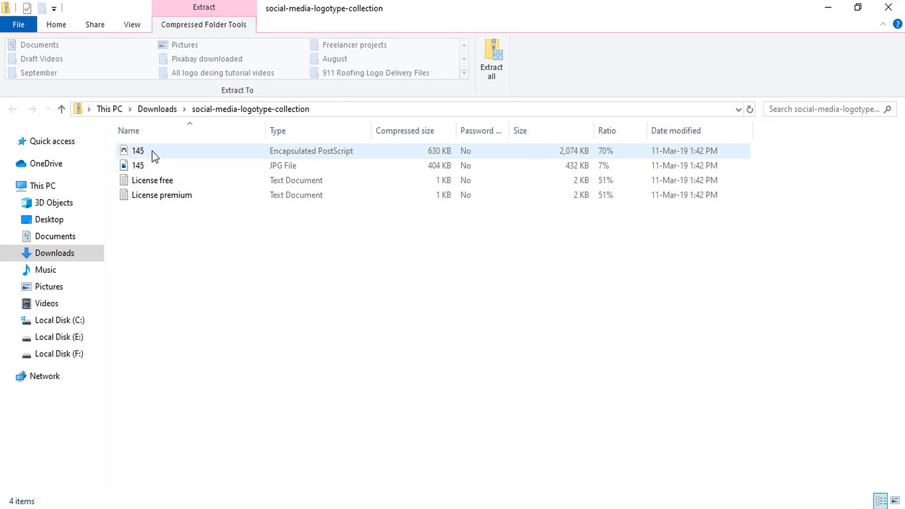
double_click(151, 151)
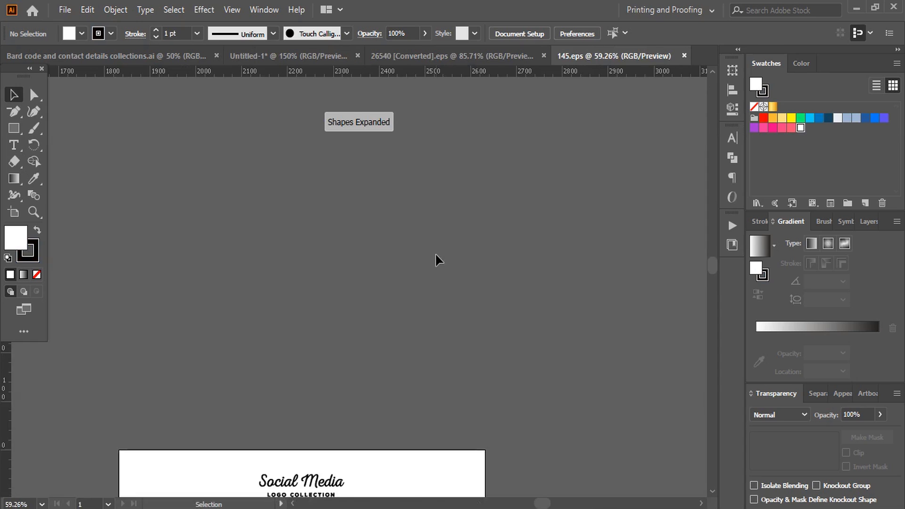
Create a new document from the 3000 x 3000 px Custom preset
scroll(438, 260, down, 6)
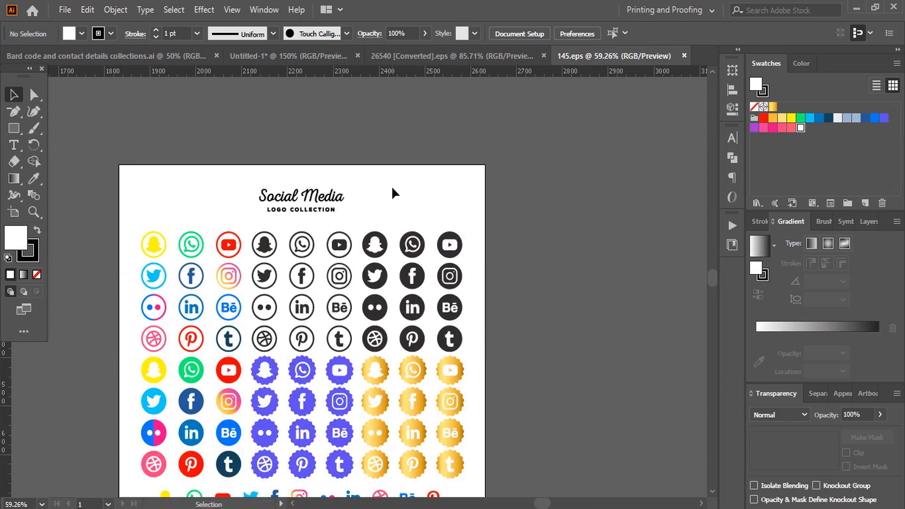
scroll(394, 193, down, 3)
click(66, 15)
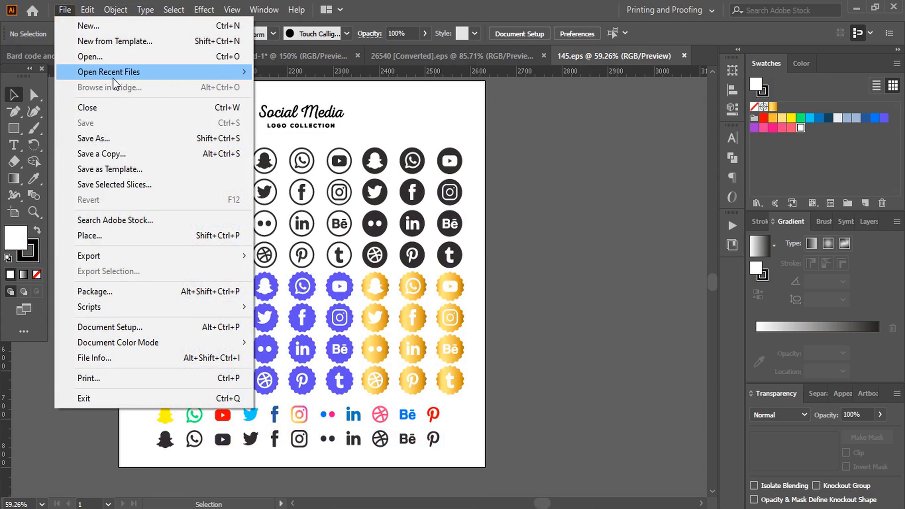
click(101, 27)
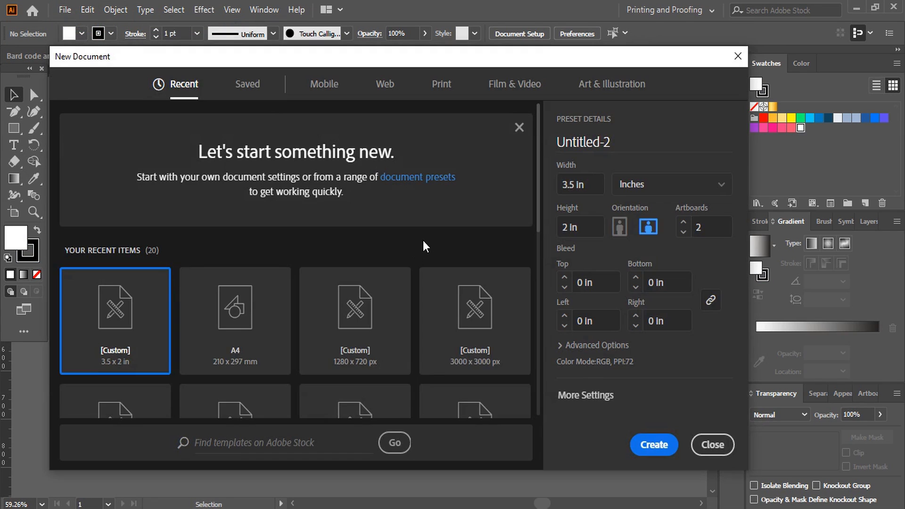
scroll(422, 245, down, 2)
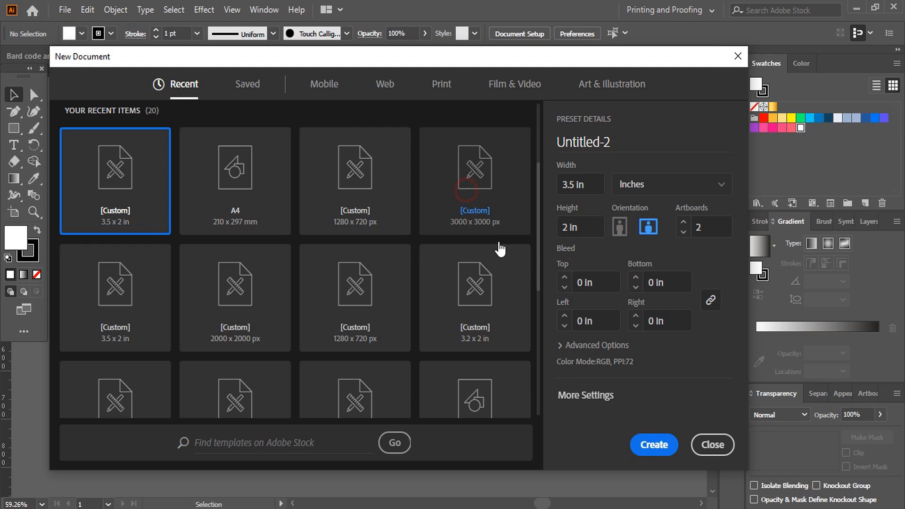
click(488, 217)
click(654, 444)
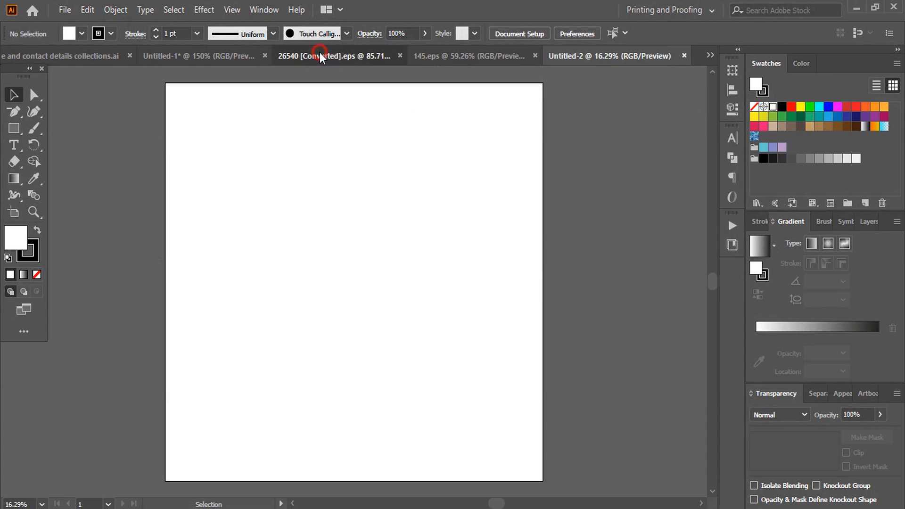
Copy the dense middle barcode group from 26540 into Untitled-2 near the page's top-left
click(317, 56)
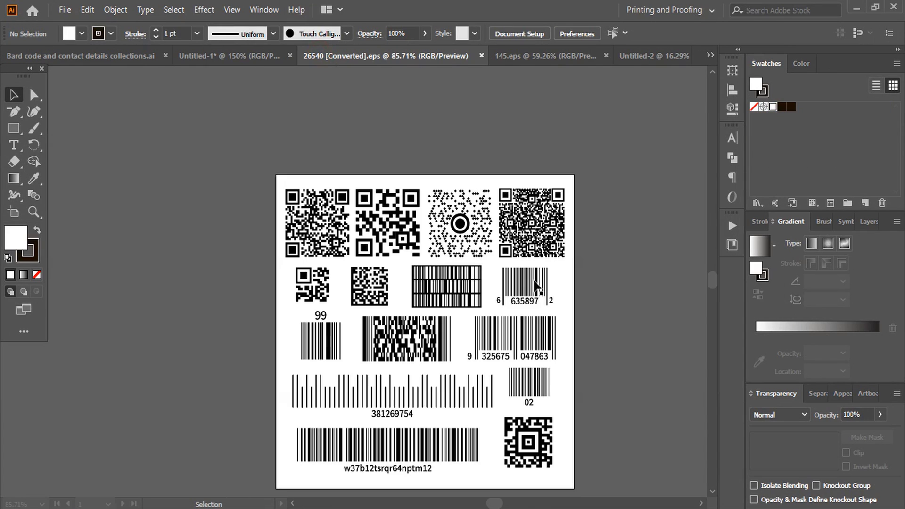
click(413, 344)
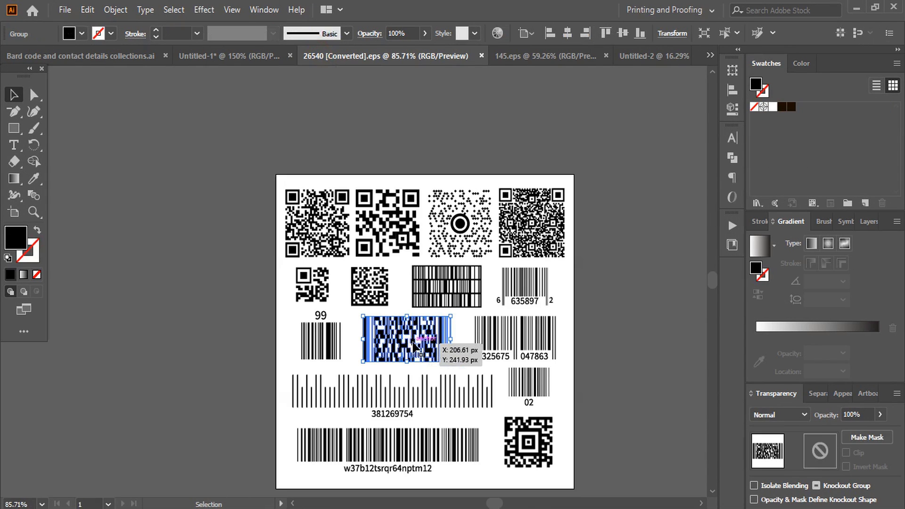
drag(414, 344, 222, 114)
click(471, 113)
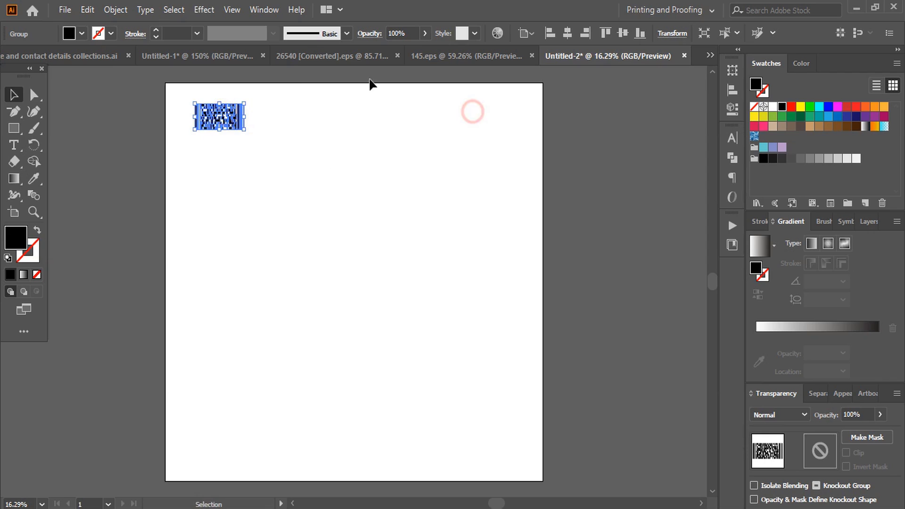
click(339, 56)
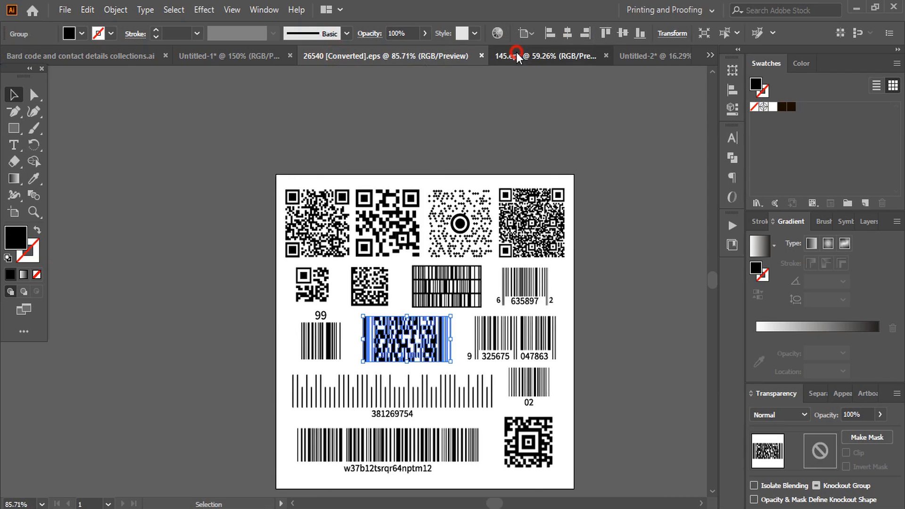
Place the black Snapchat icon from 145.eps on the Untitled-2 page and start Save As
click(515, 56)
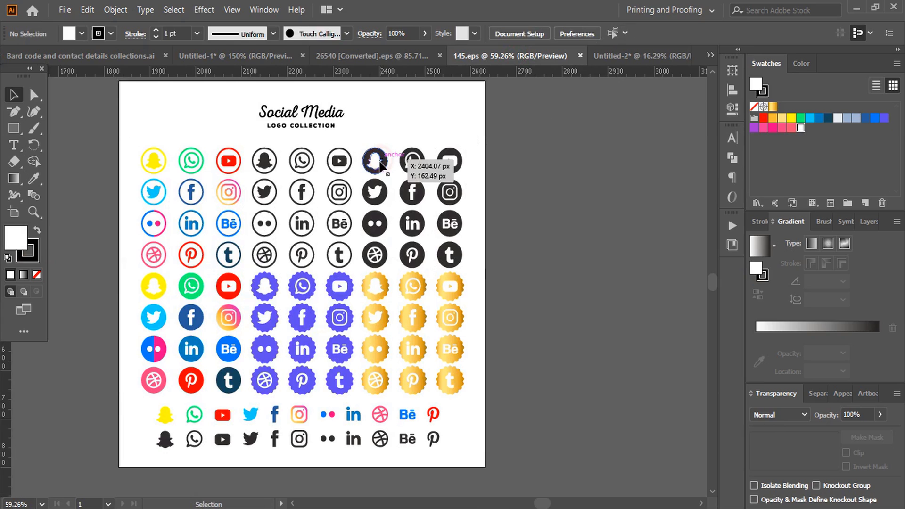
drag(374, 161, 448, 128)
drag(518, 99, 315, 145)
click(442, 150)
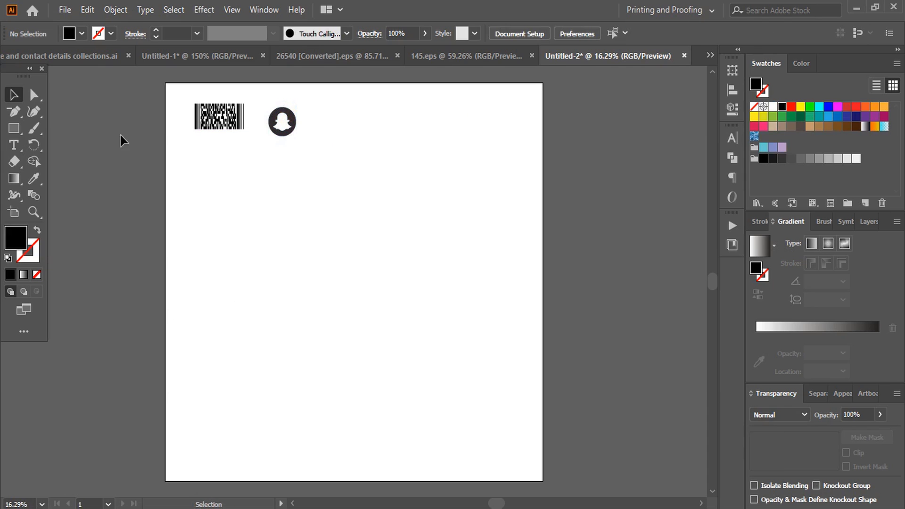
click(65, 9)
click(117, 139)
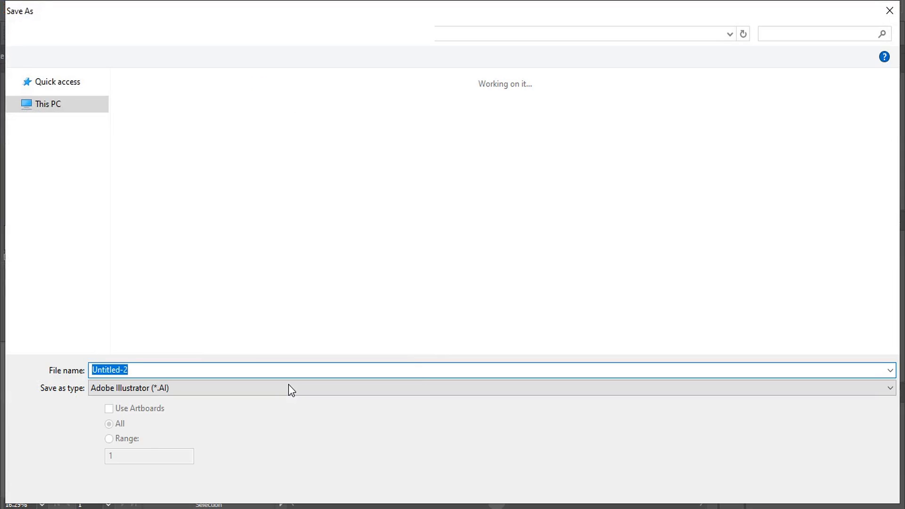
Abandon the Save As and close Untitled-2 without saving, returning to 145.eps
key(Escape)
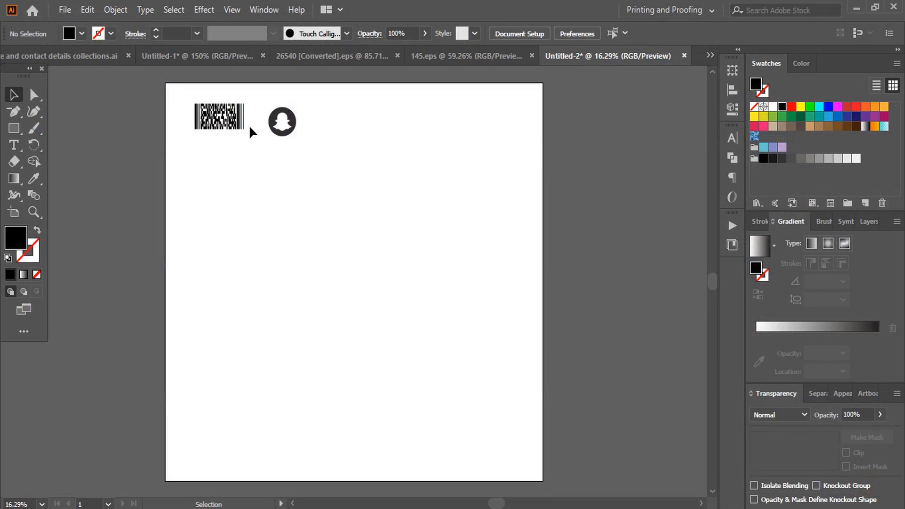
click(683, 56)
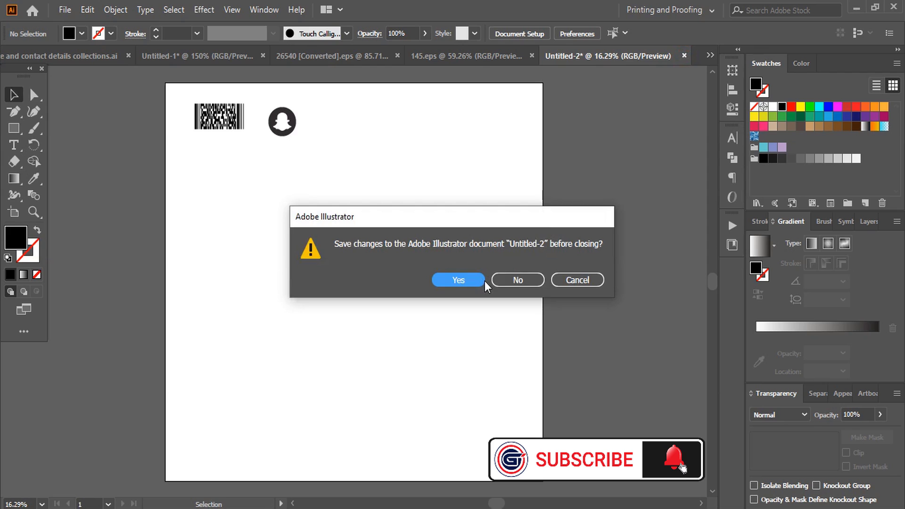
click(504, 280)
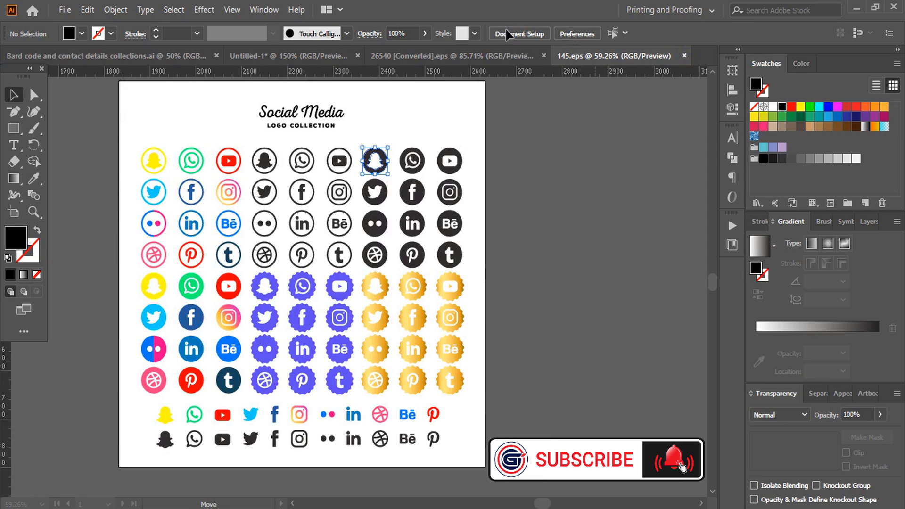
scroll(561, 238, up, 2)
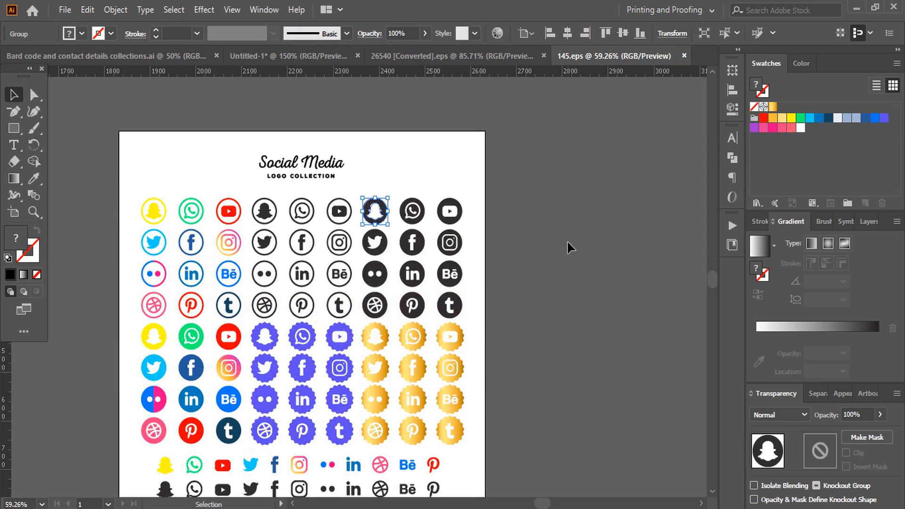